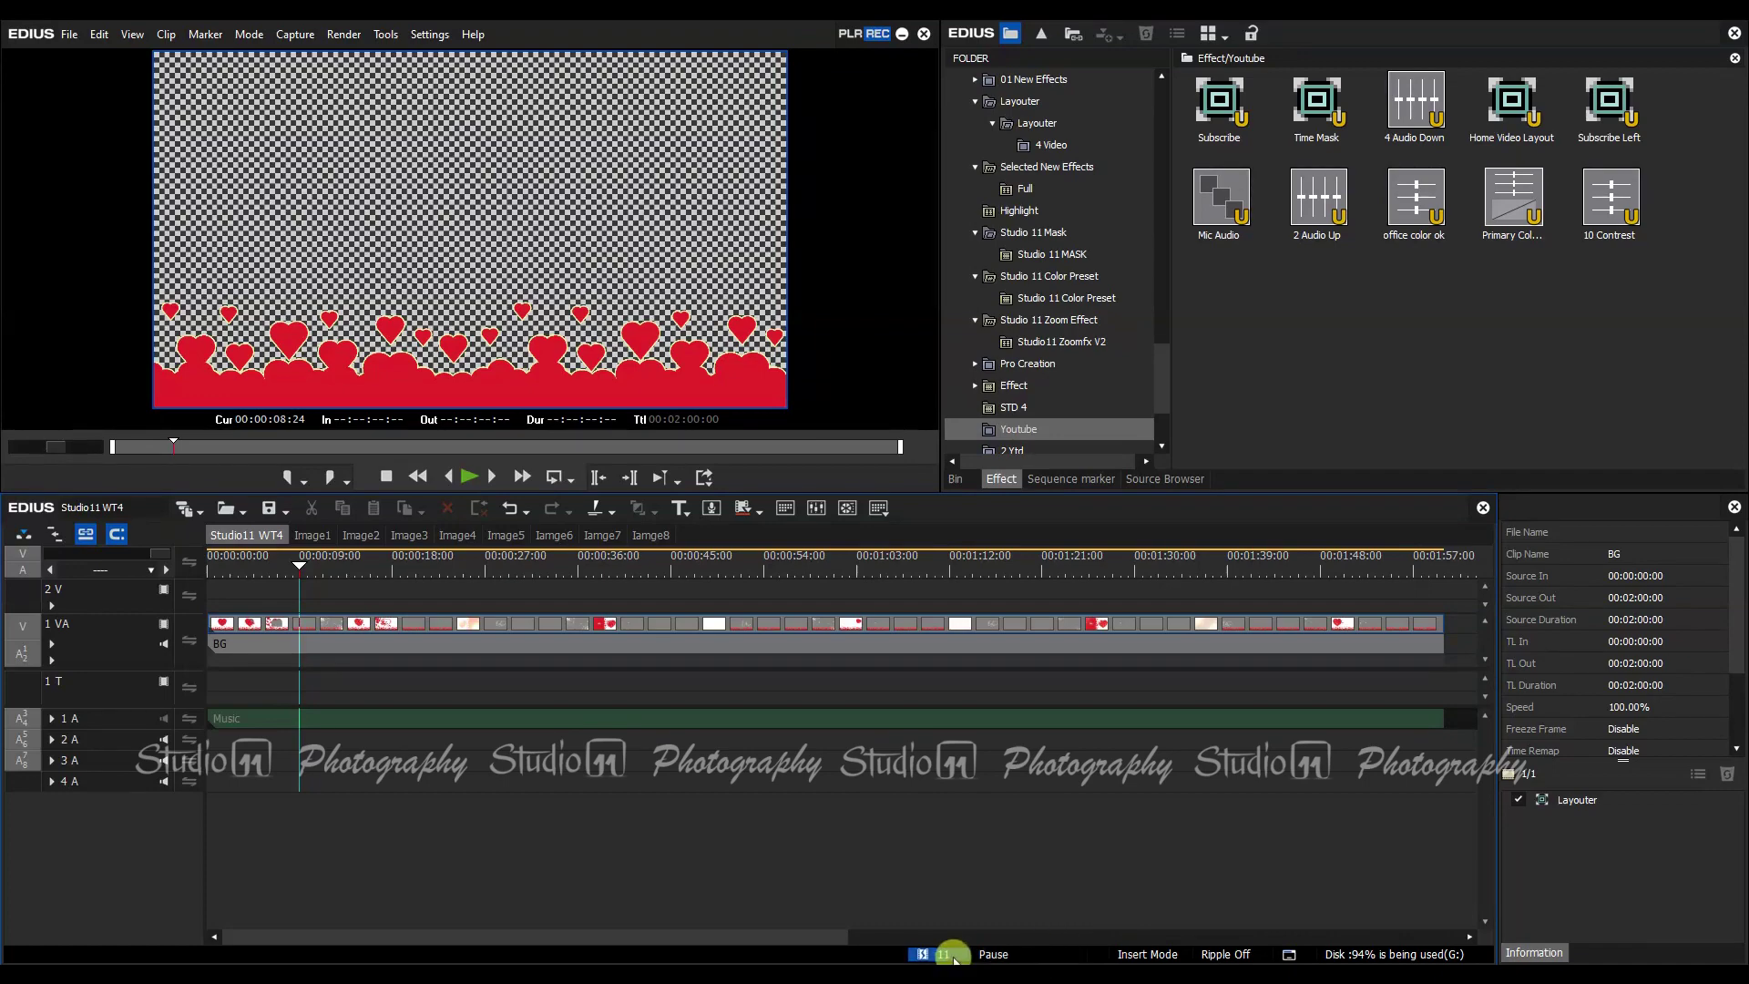
- Open the project's lost clip list and start relinking 1 Studio Name.psd to a replacement file
left_click(947, 953)
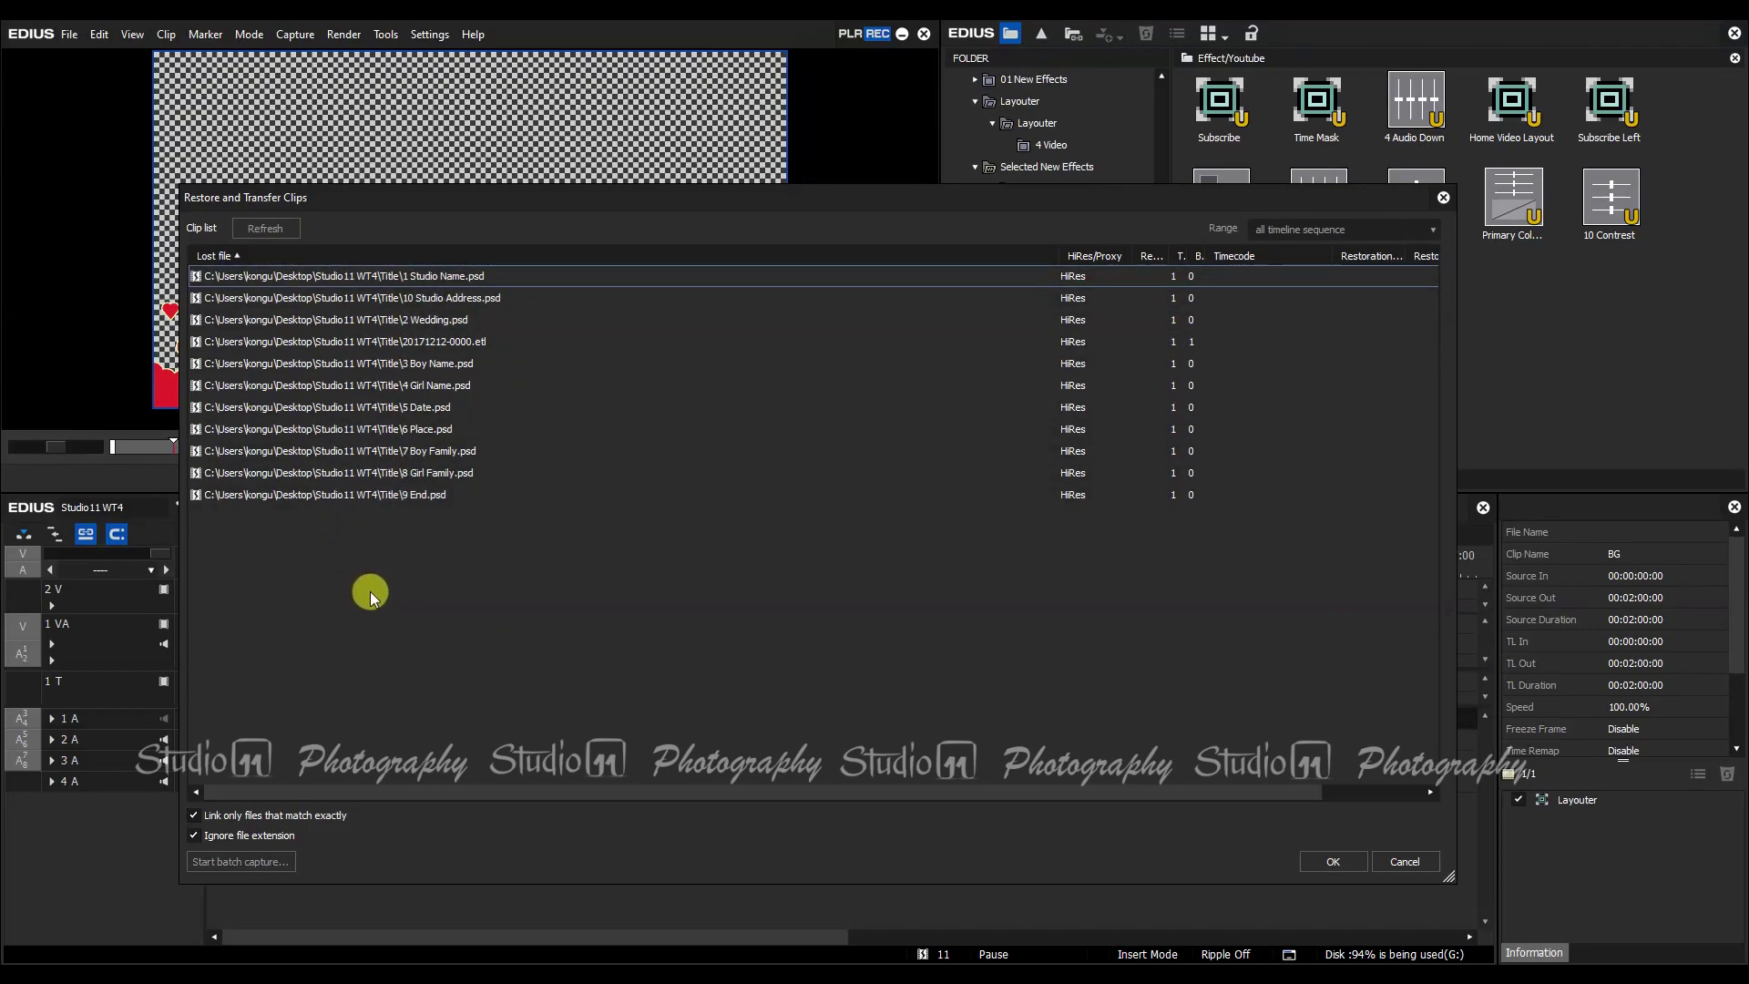
left_click(408, 278)
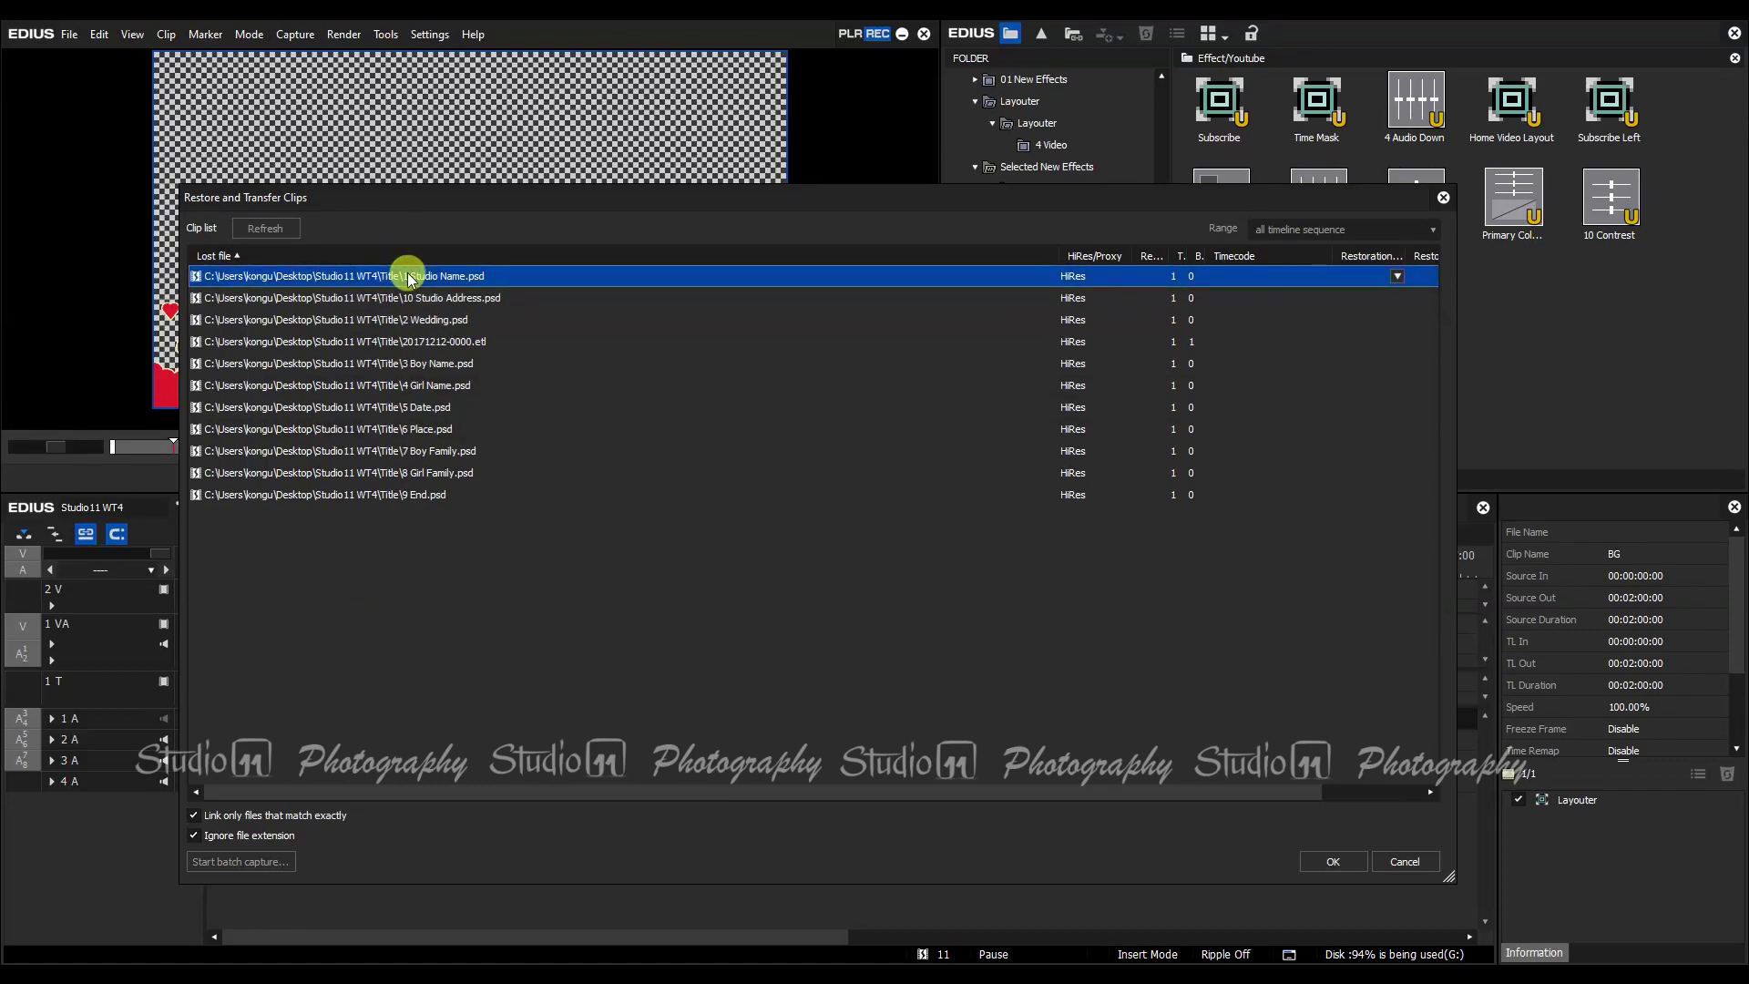
left_click(432, 280)
left_click(408, 278)
double_click(408, 278)
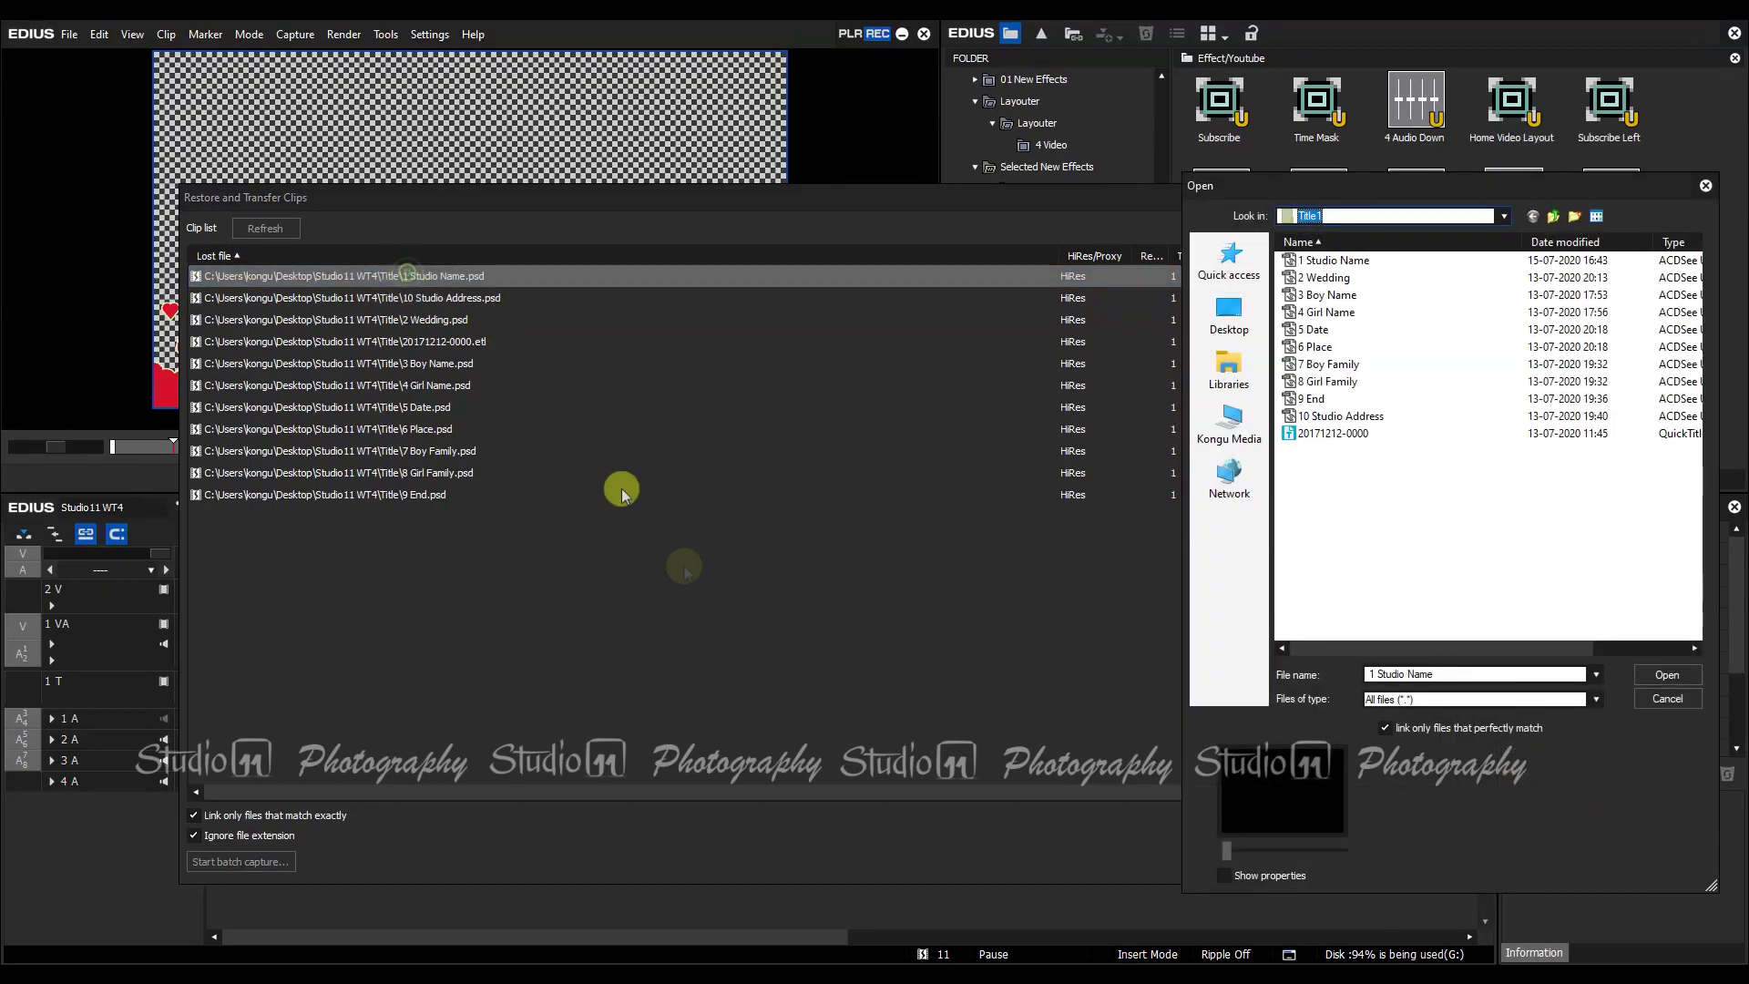
- Choose 1 Studio Name in G:\A Testing\A Upload Done\Studio11 WT4\Title1 as the file to relink
left_click(1229, 424)
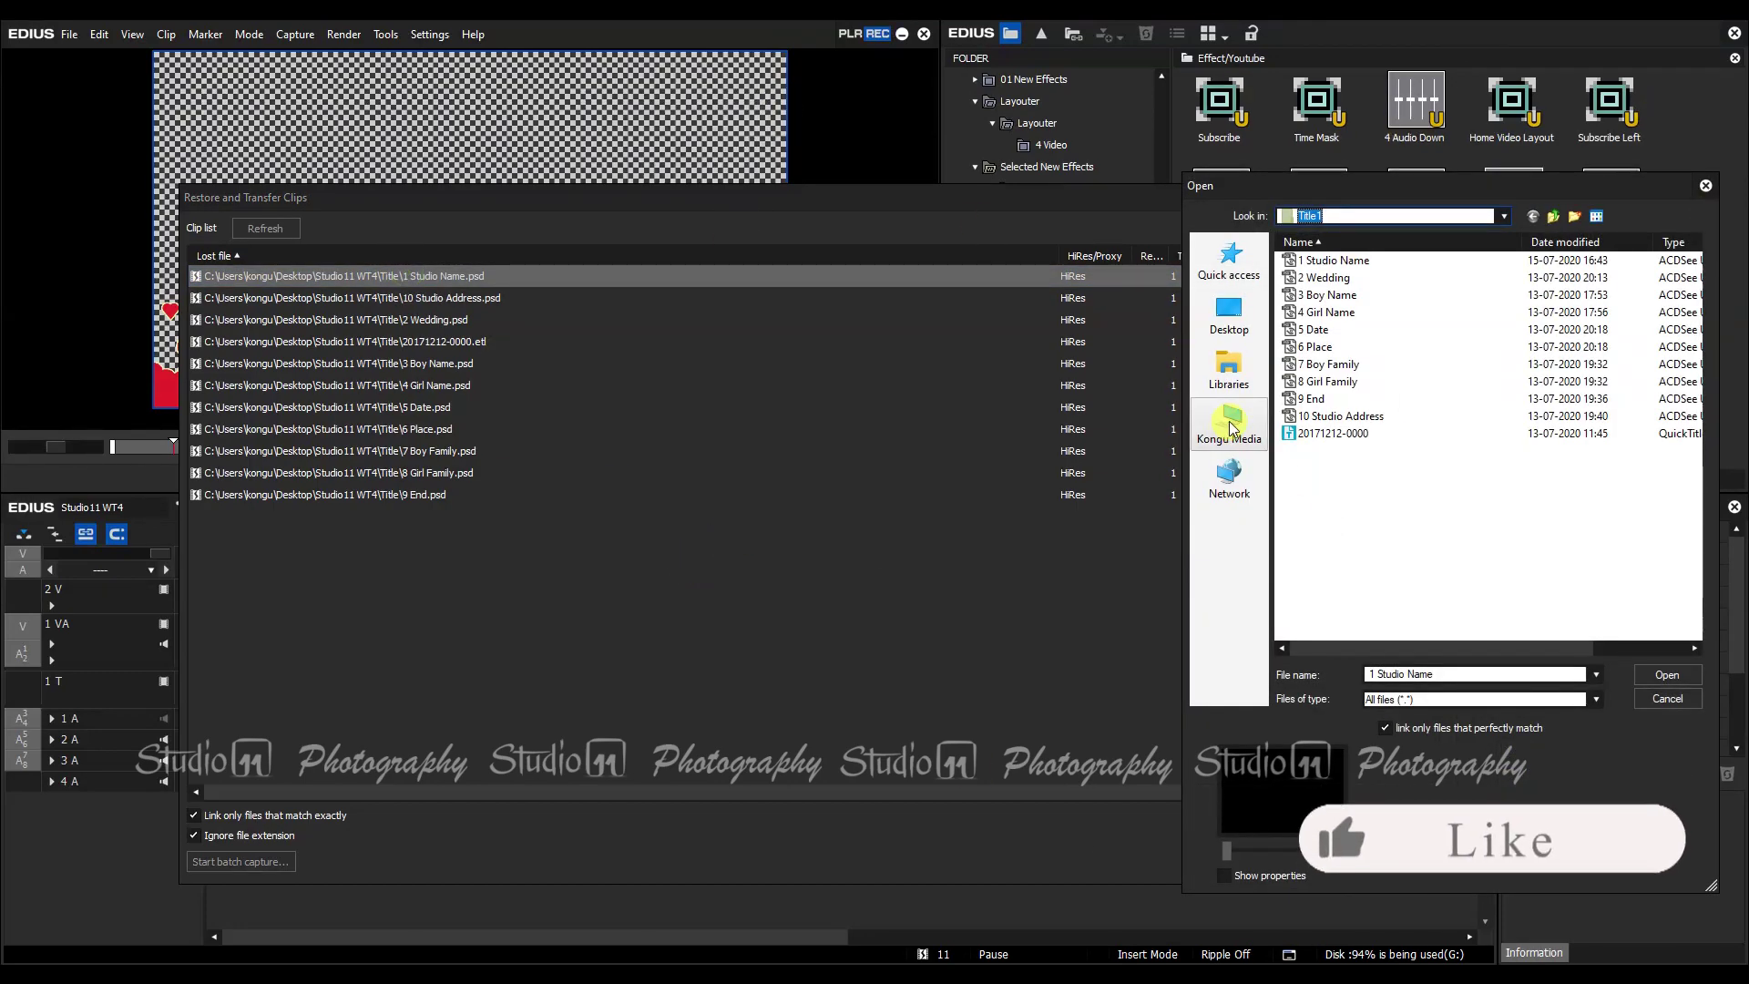
double_click(1403, 596)
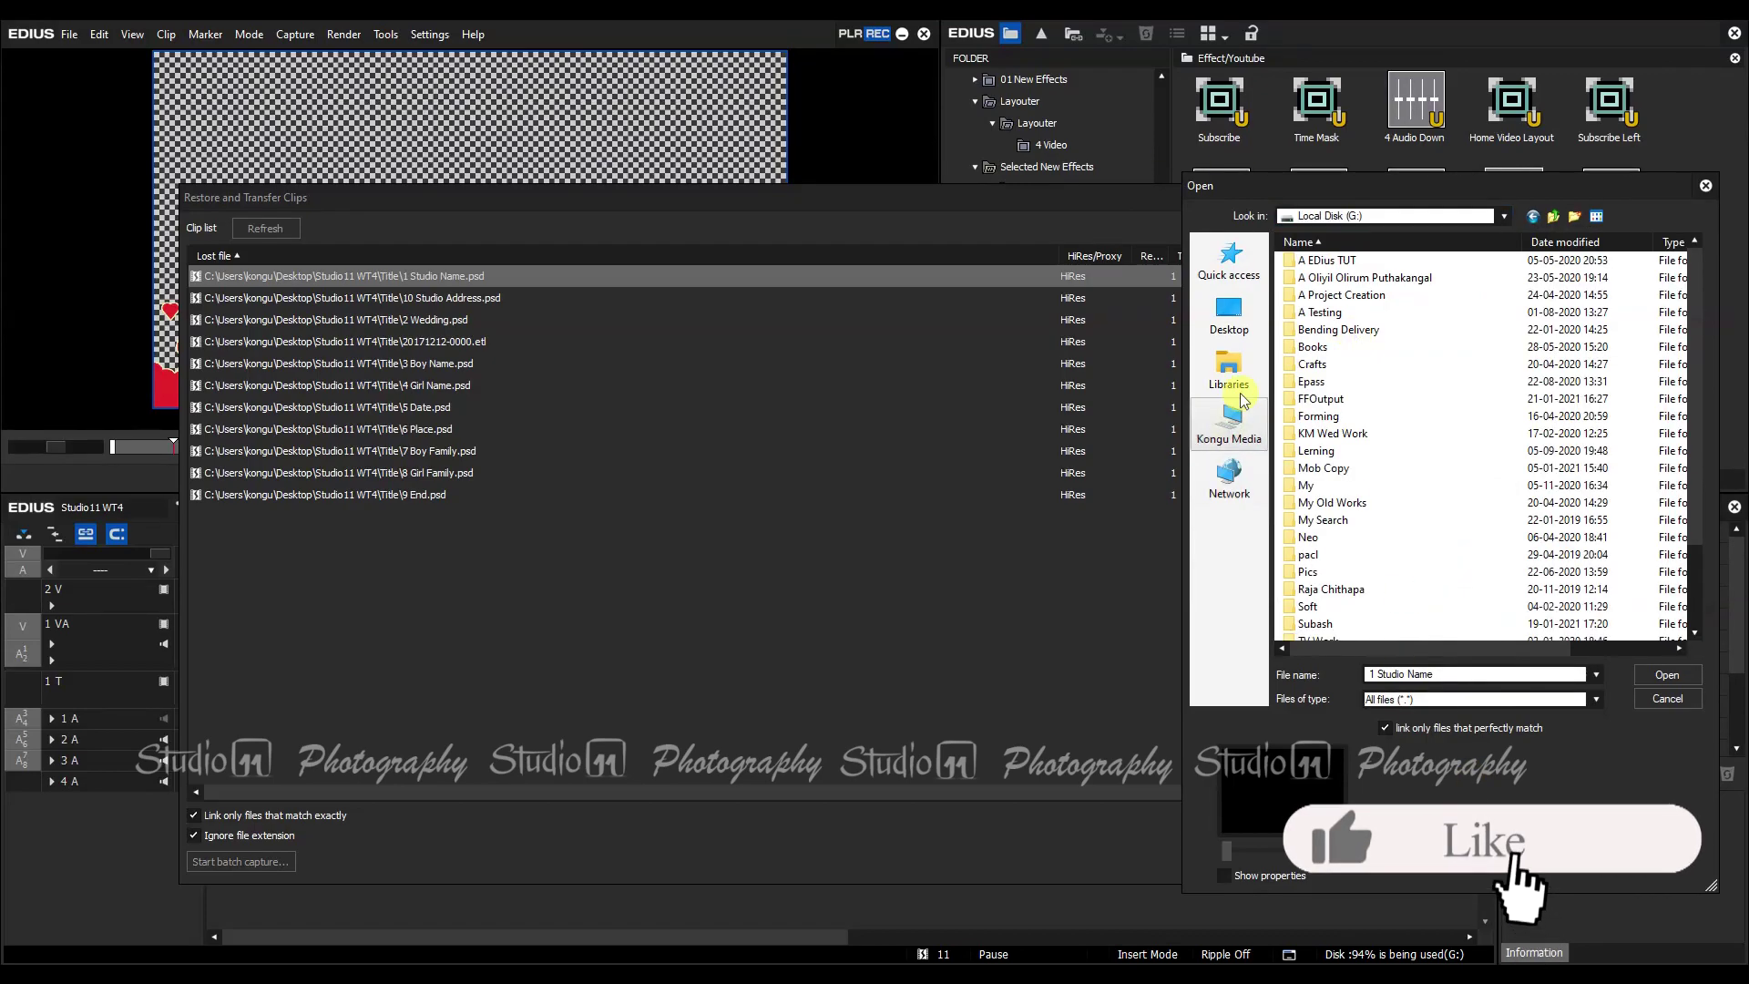
double_click(1313, 313)
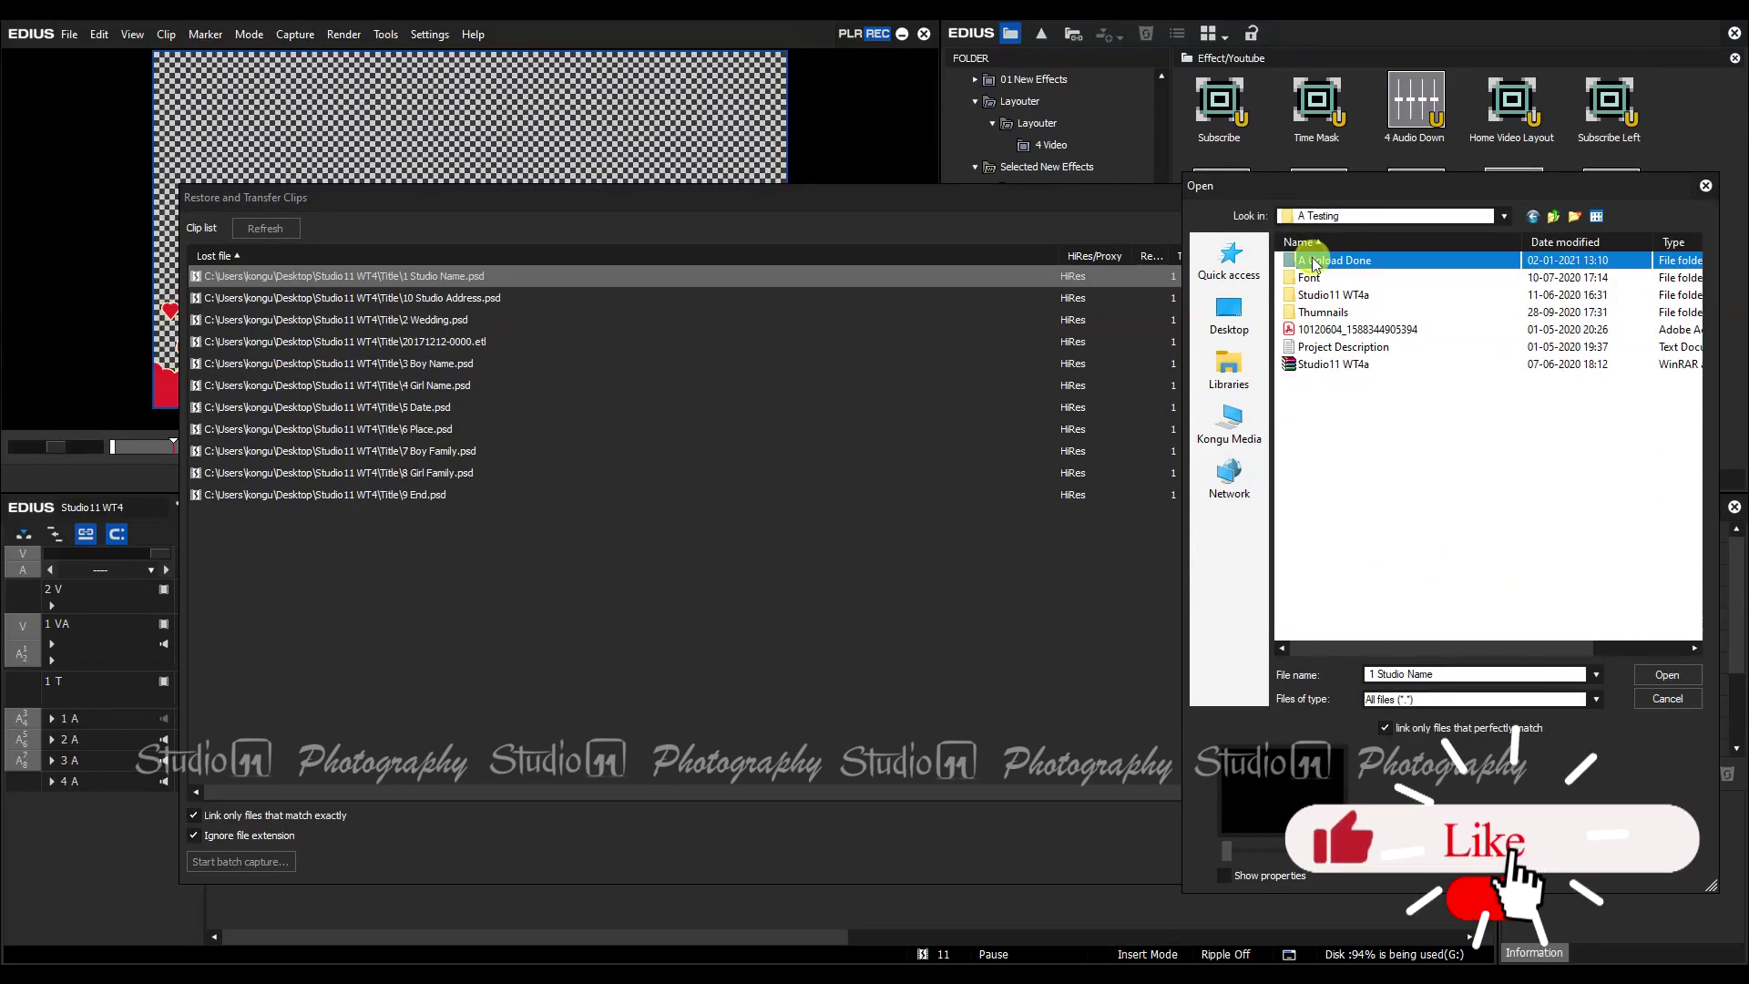
double_click(1314, 262)
left_click(1357, 401)
double_click(1357, 401)
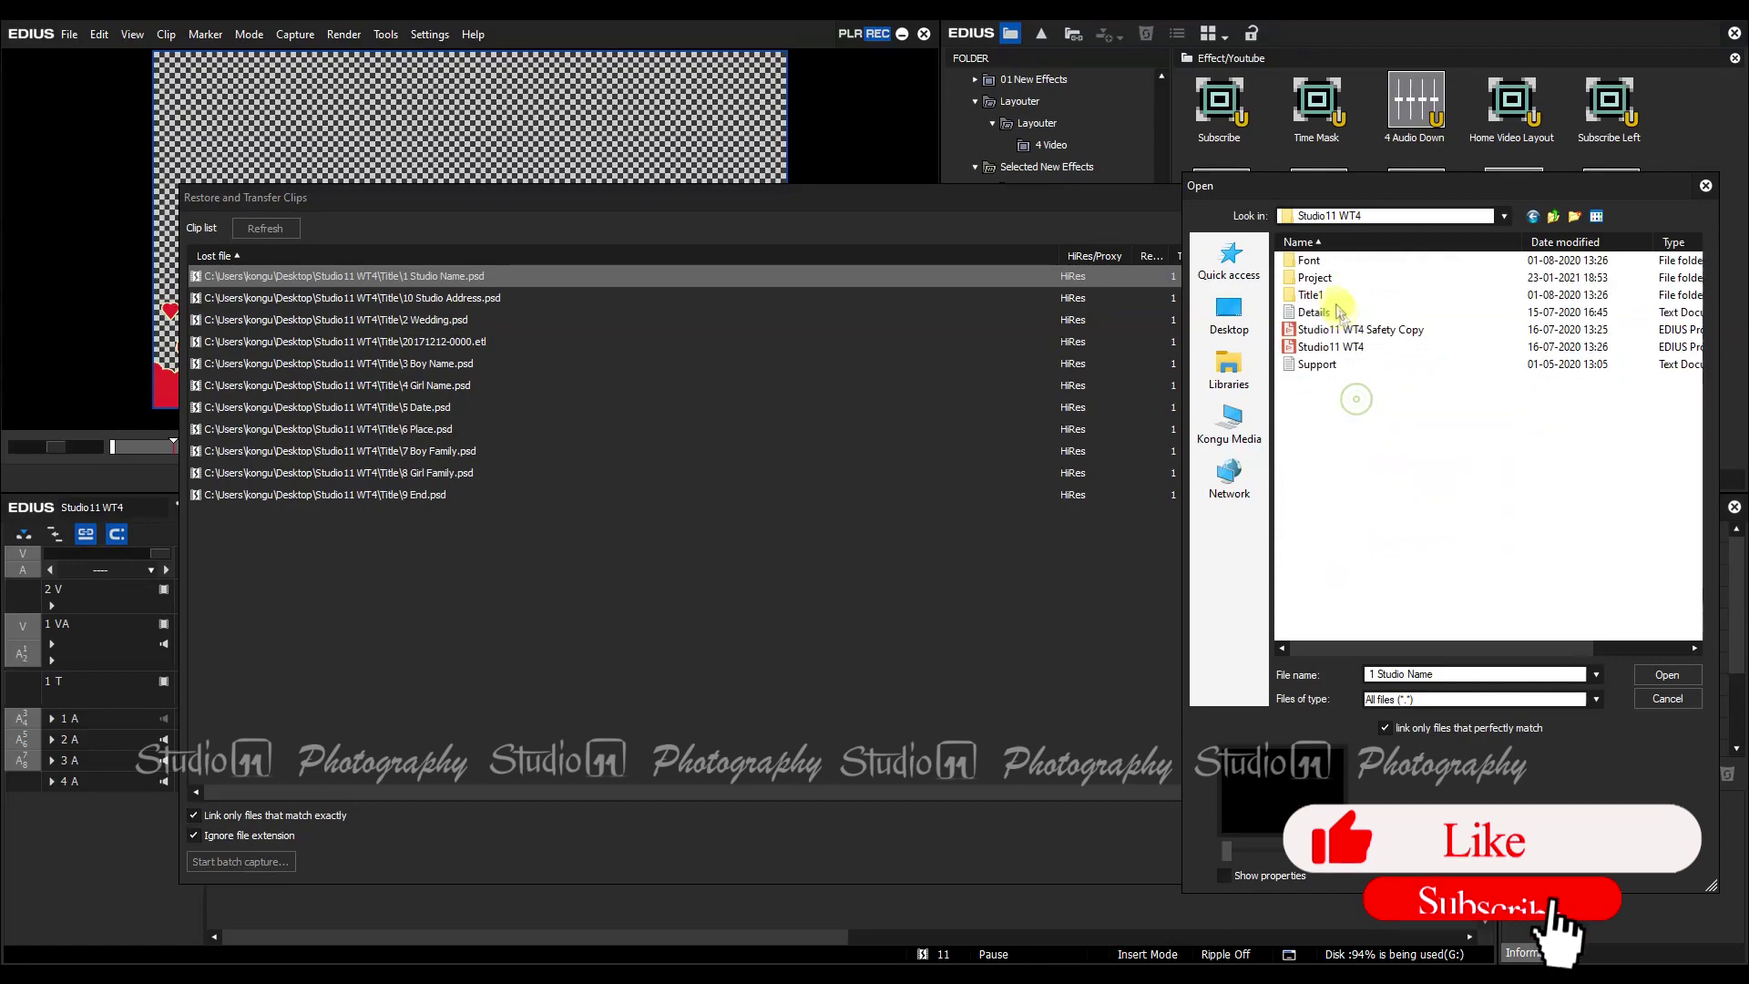
double_click(1316, 294)
double_click(1331, 263)
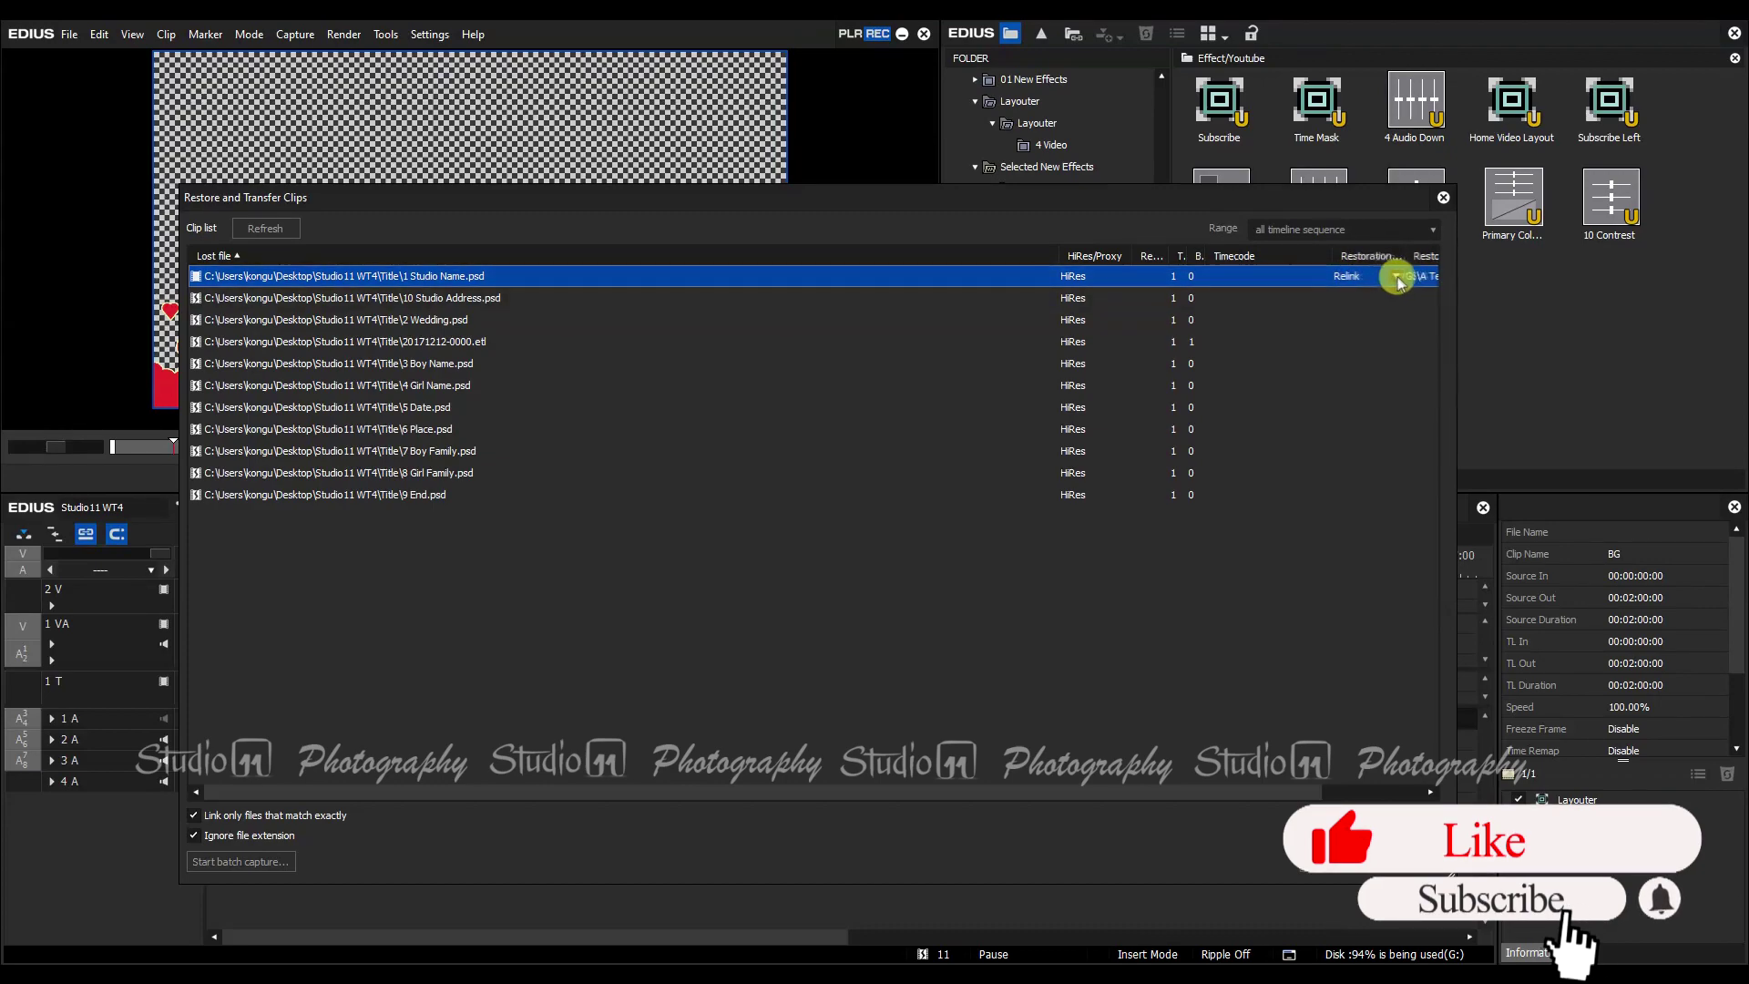
- Check the restore path, apply the relink of 1 Studio Name.psd, and preview the timeline at 00:00:03:18
left_click_drag(1224, 791, 1357, 801)
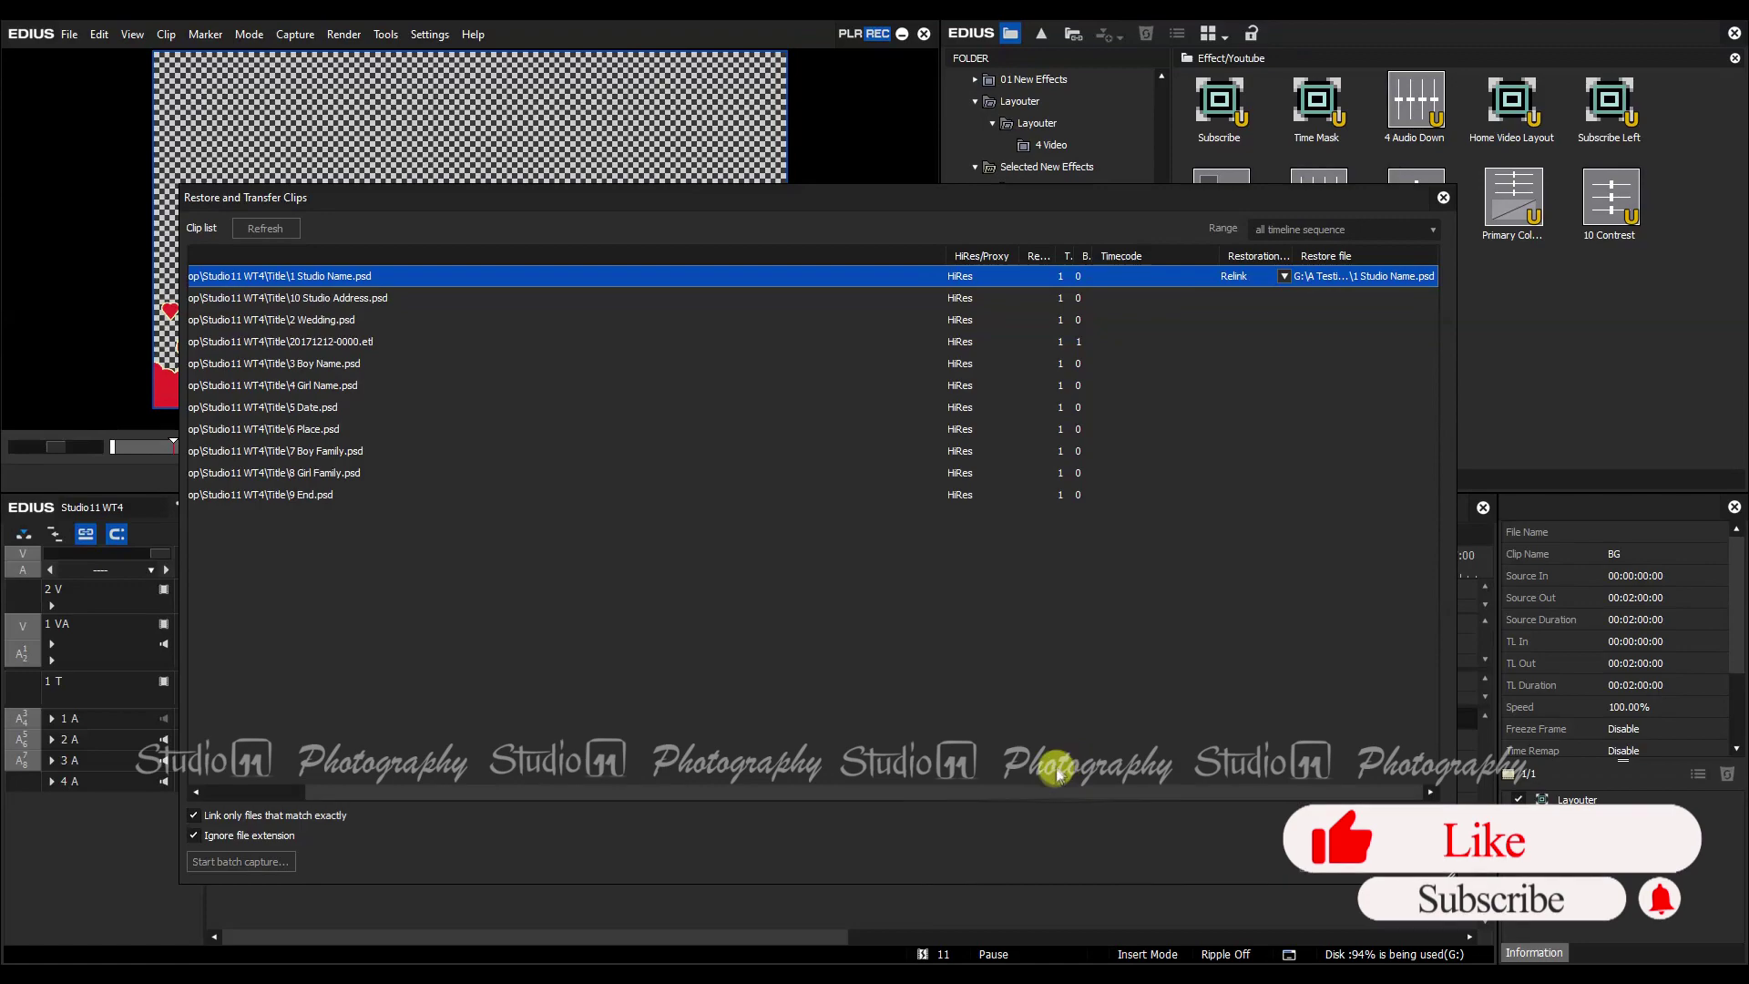
left_click_drag(1052, 791, 657, 727)
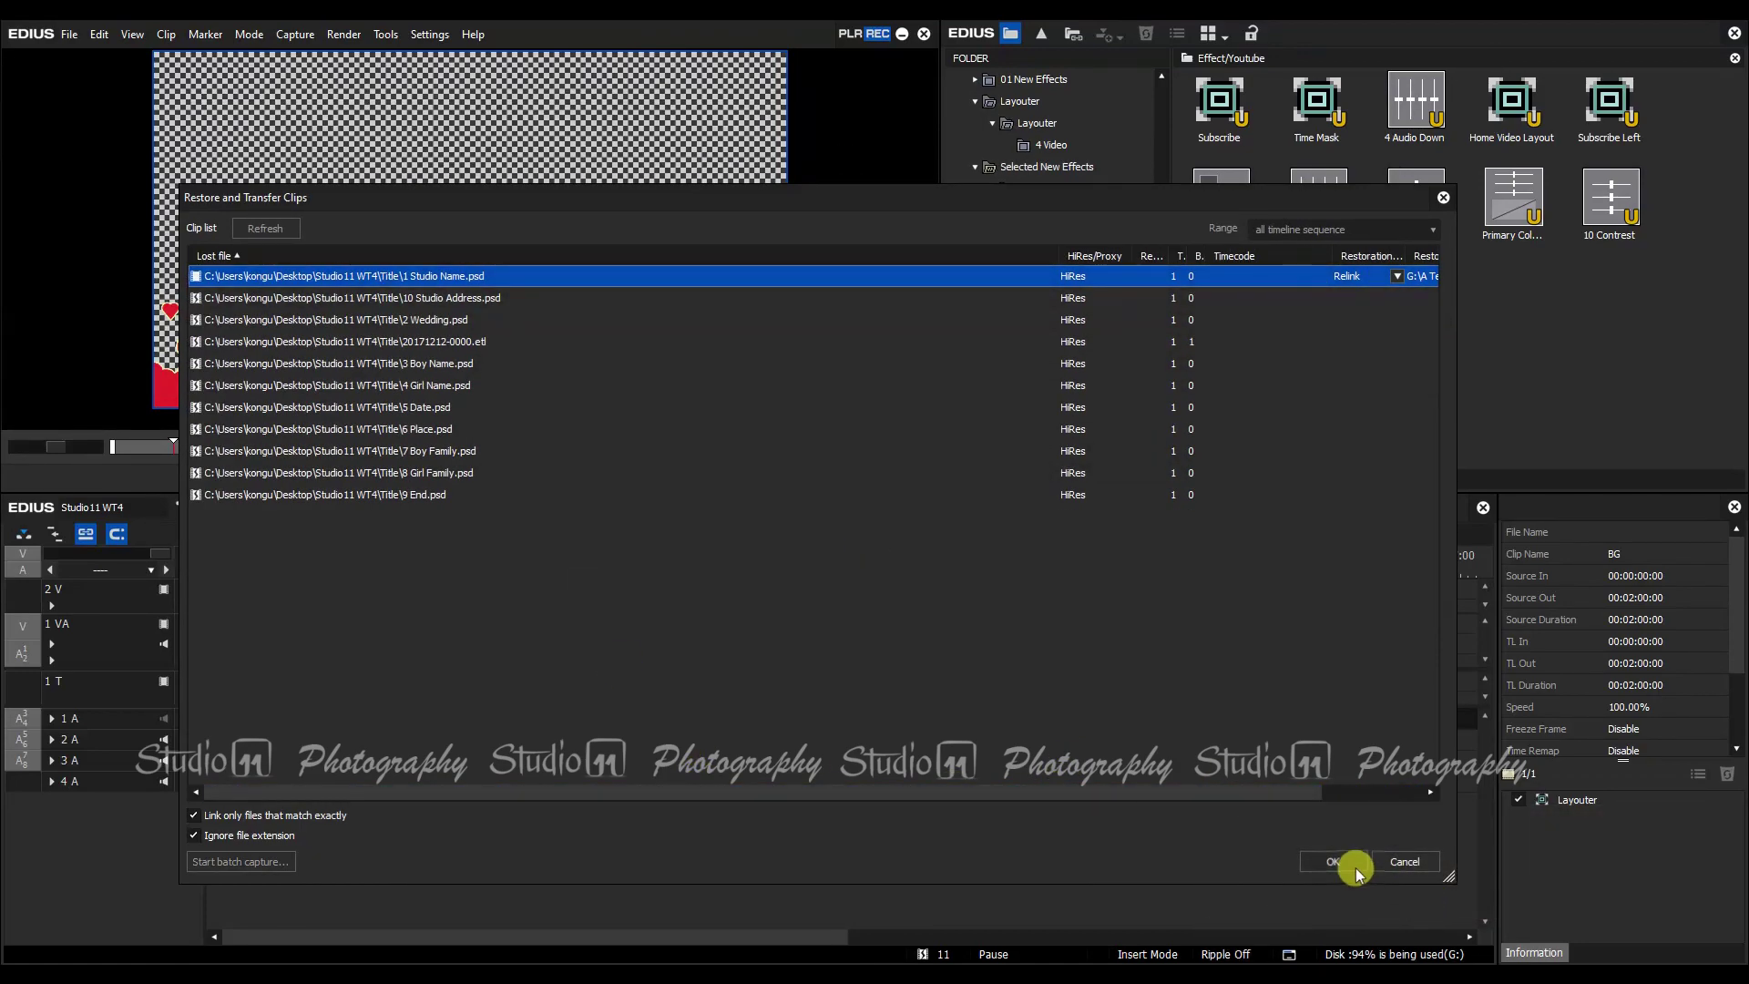
left_click(1354, 865)
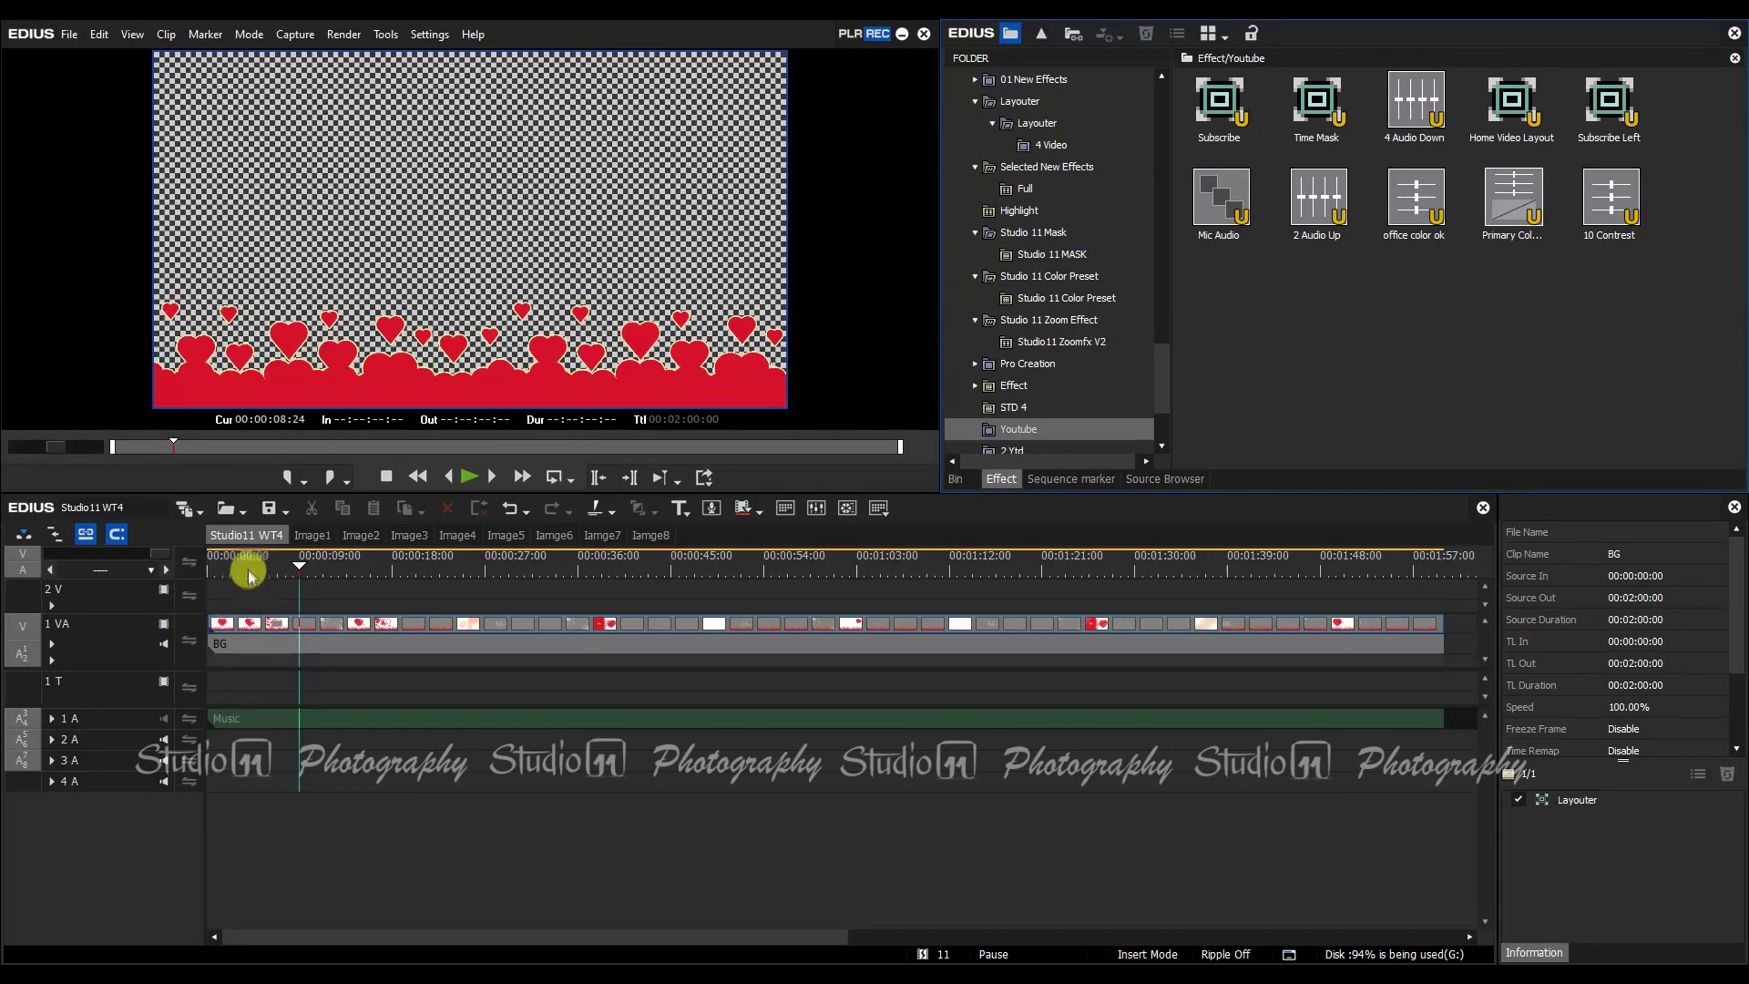
left_click(246, 563)
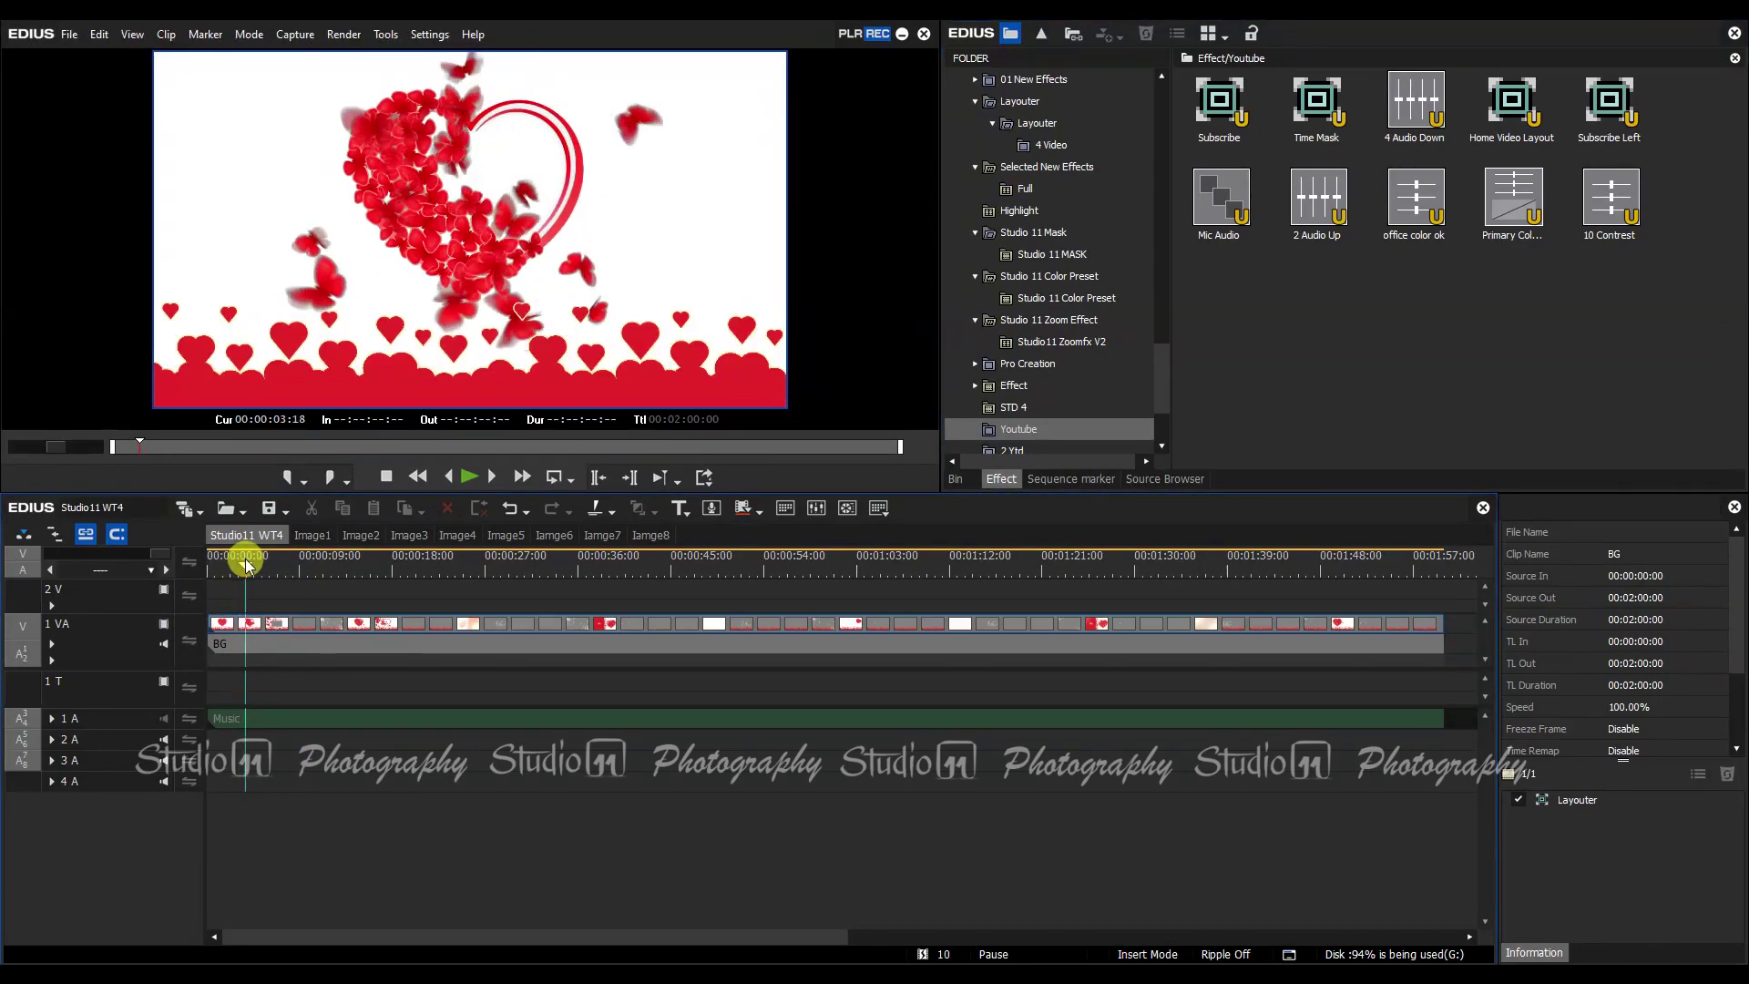
- Select all remaining lost clips together and set them to relink from the Title1 folder inside Studio11 WT4
left_click(944, 956)
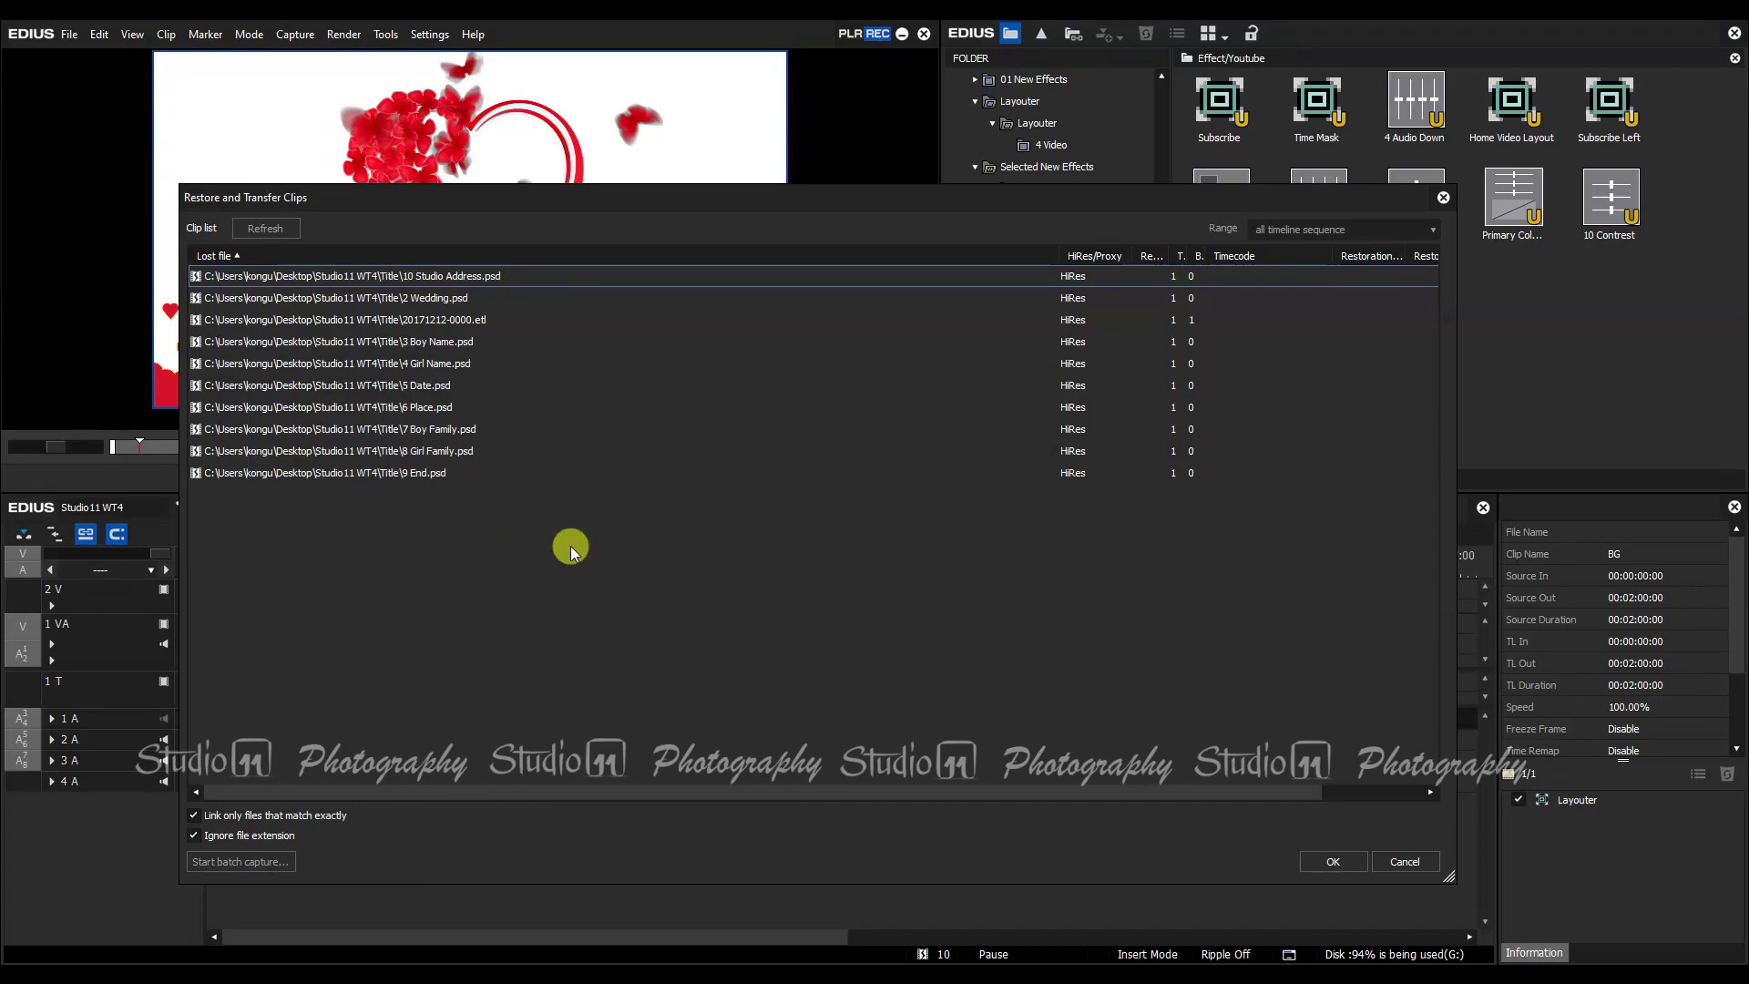
left_click_drag(492, 564, 328, 278)
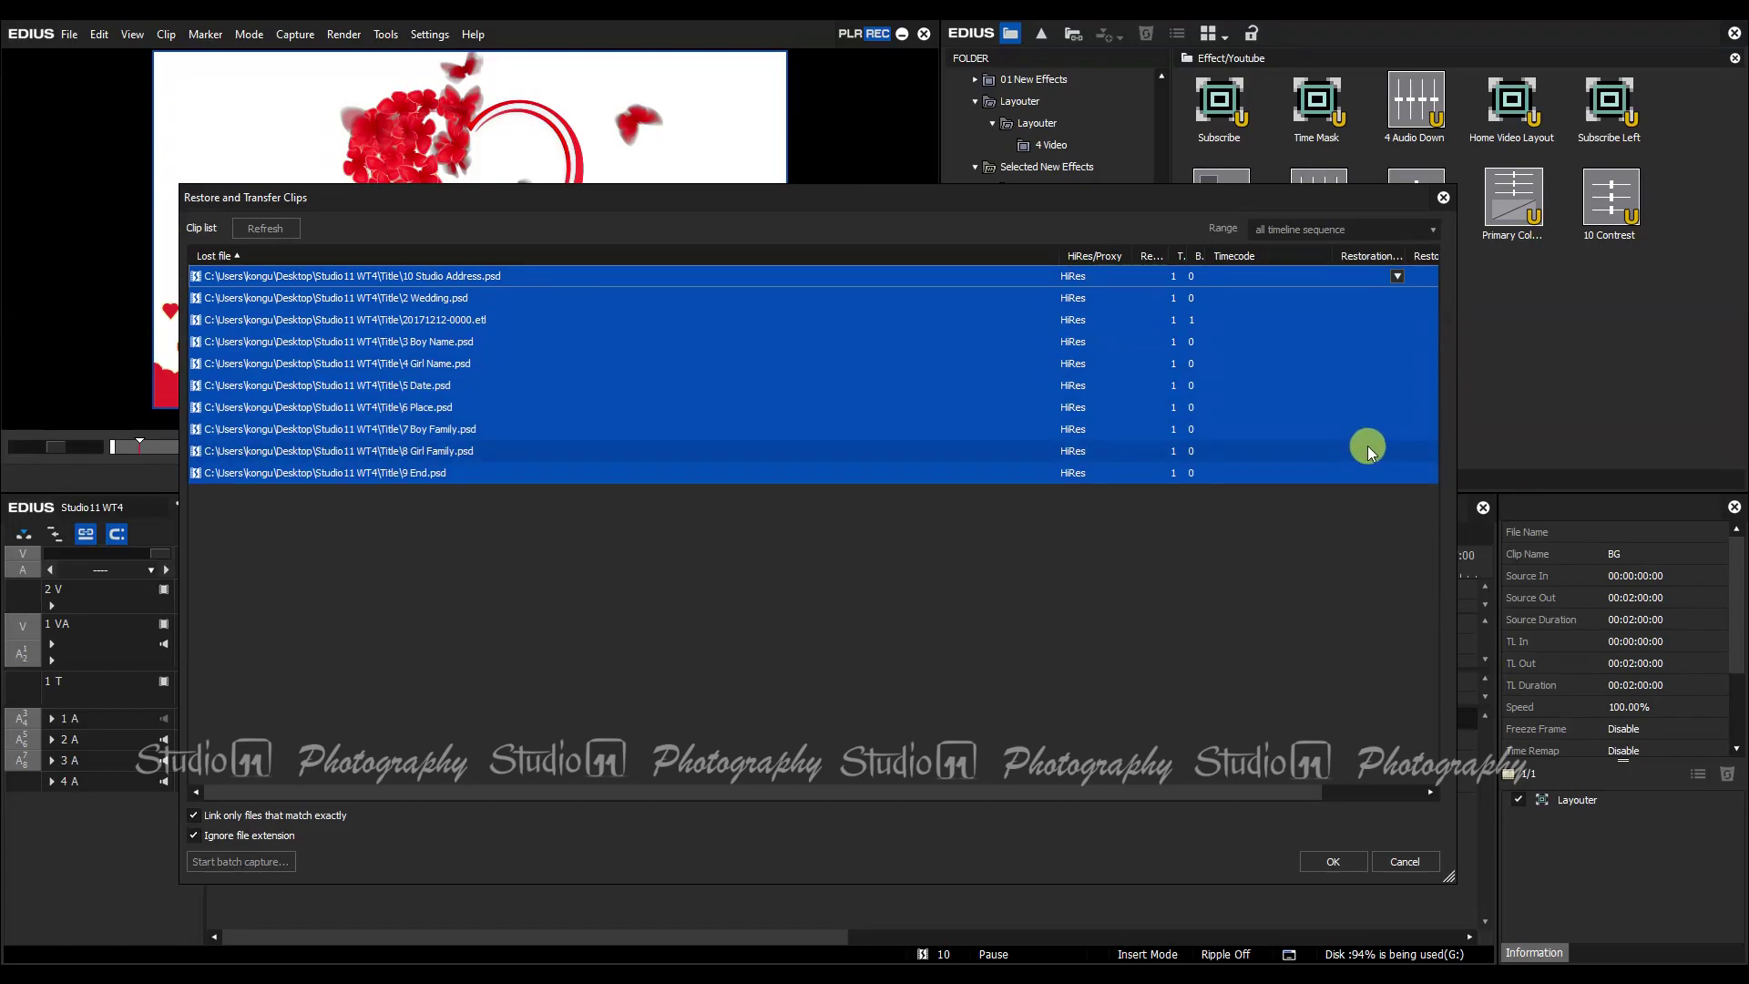
left_click(1398, 276)
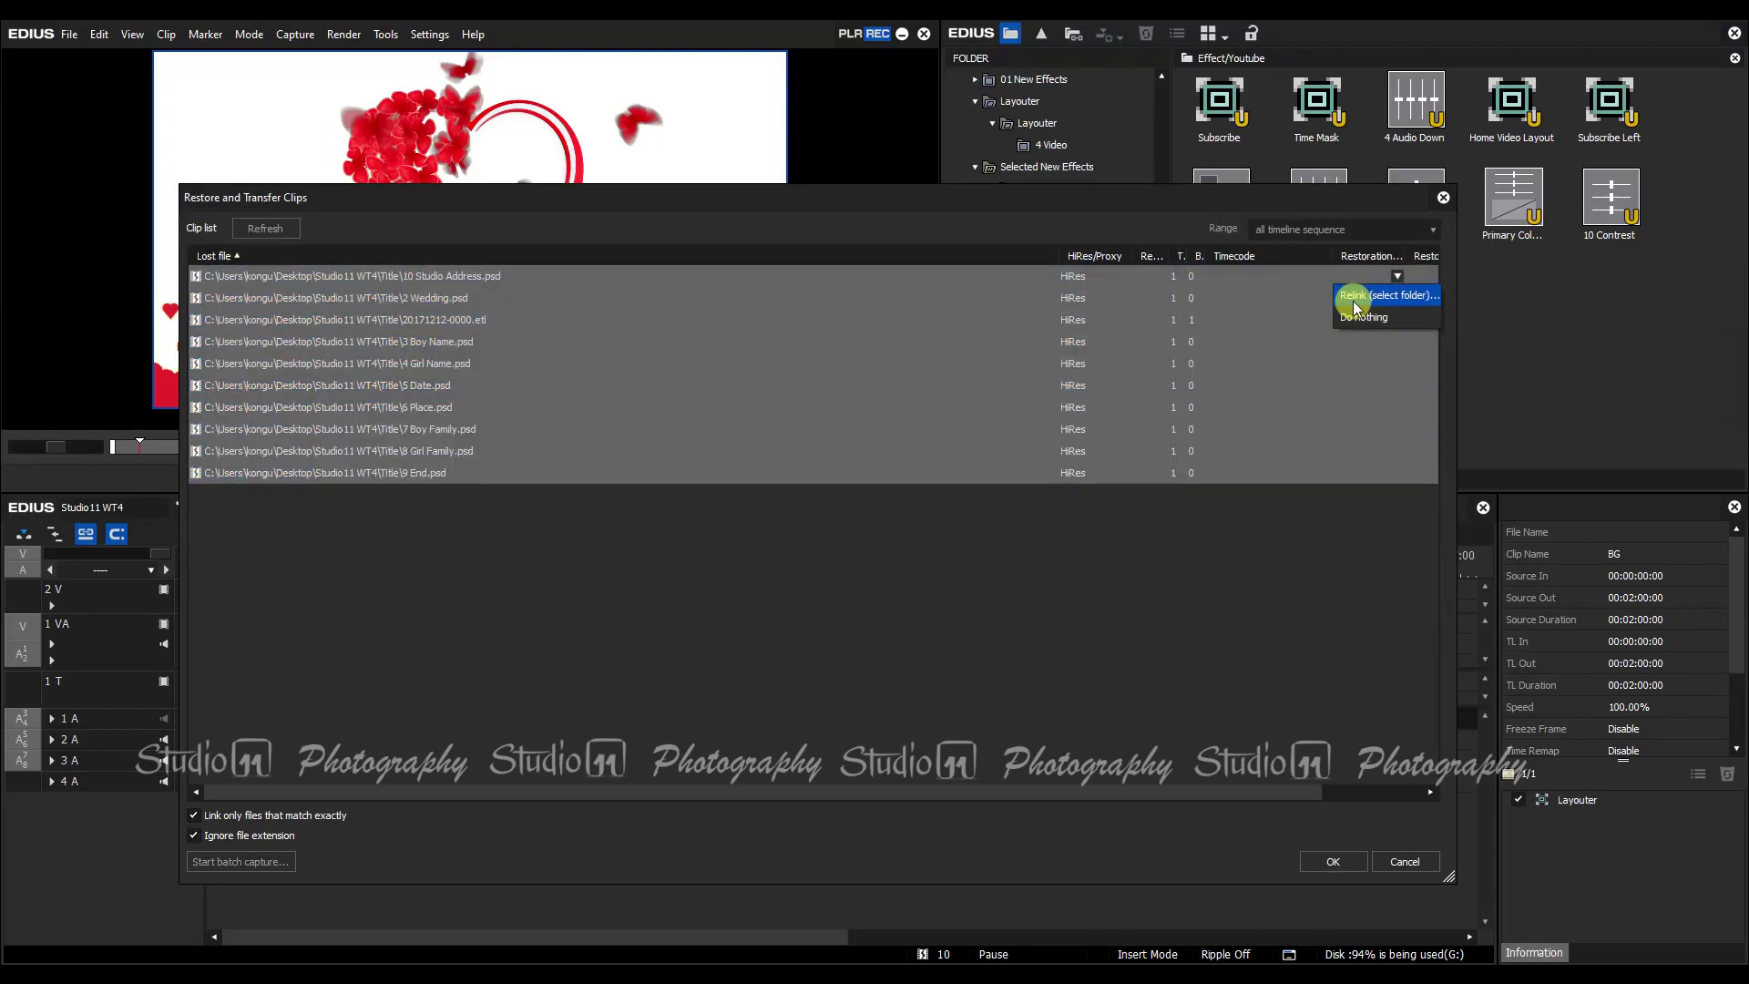
left_click(1388, 299)
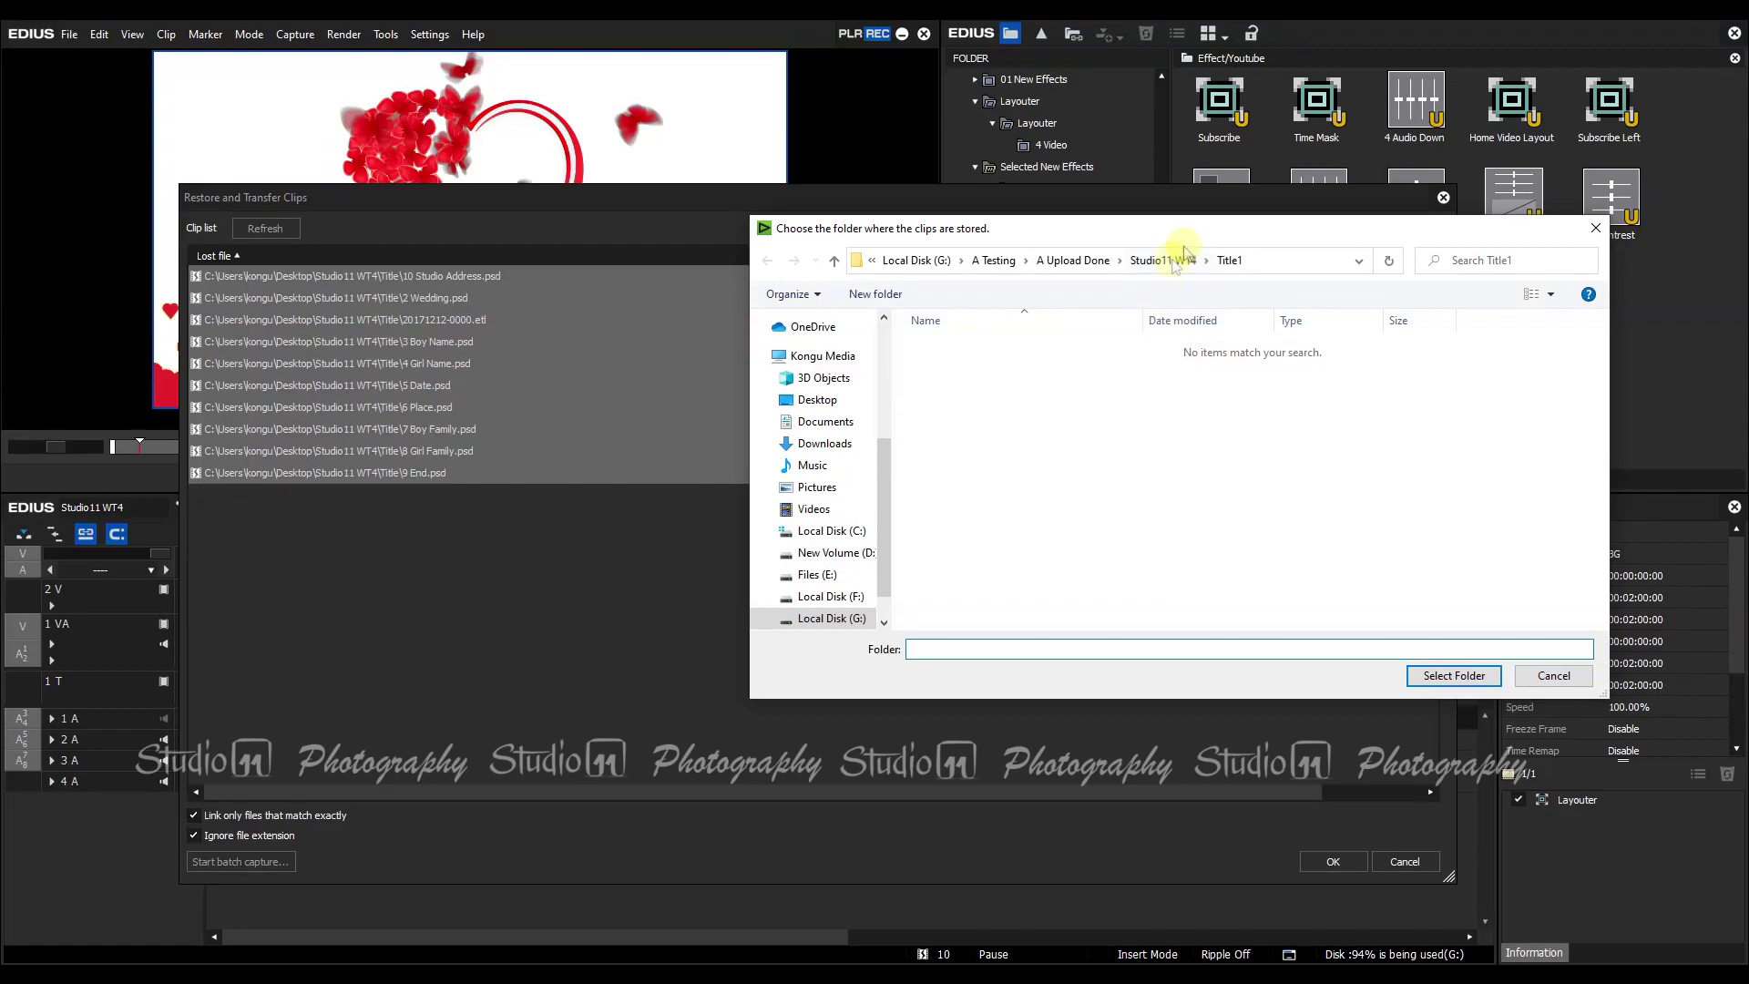
left_click(1167, 264)
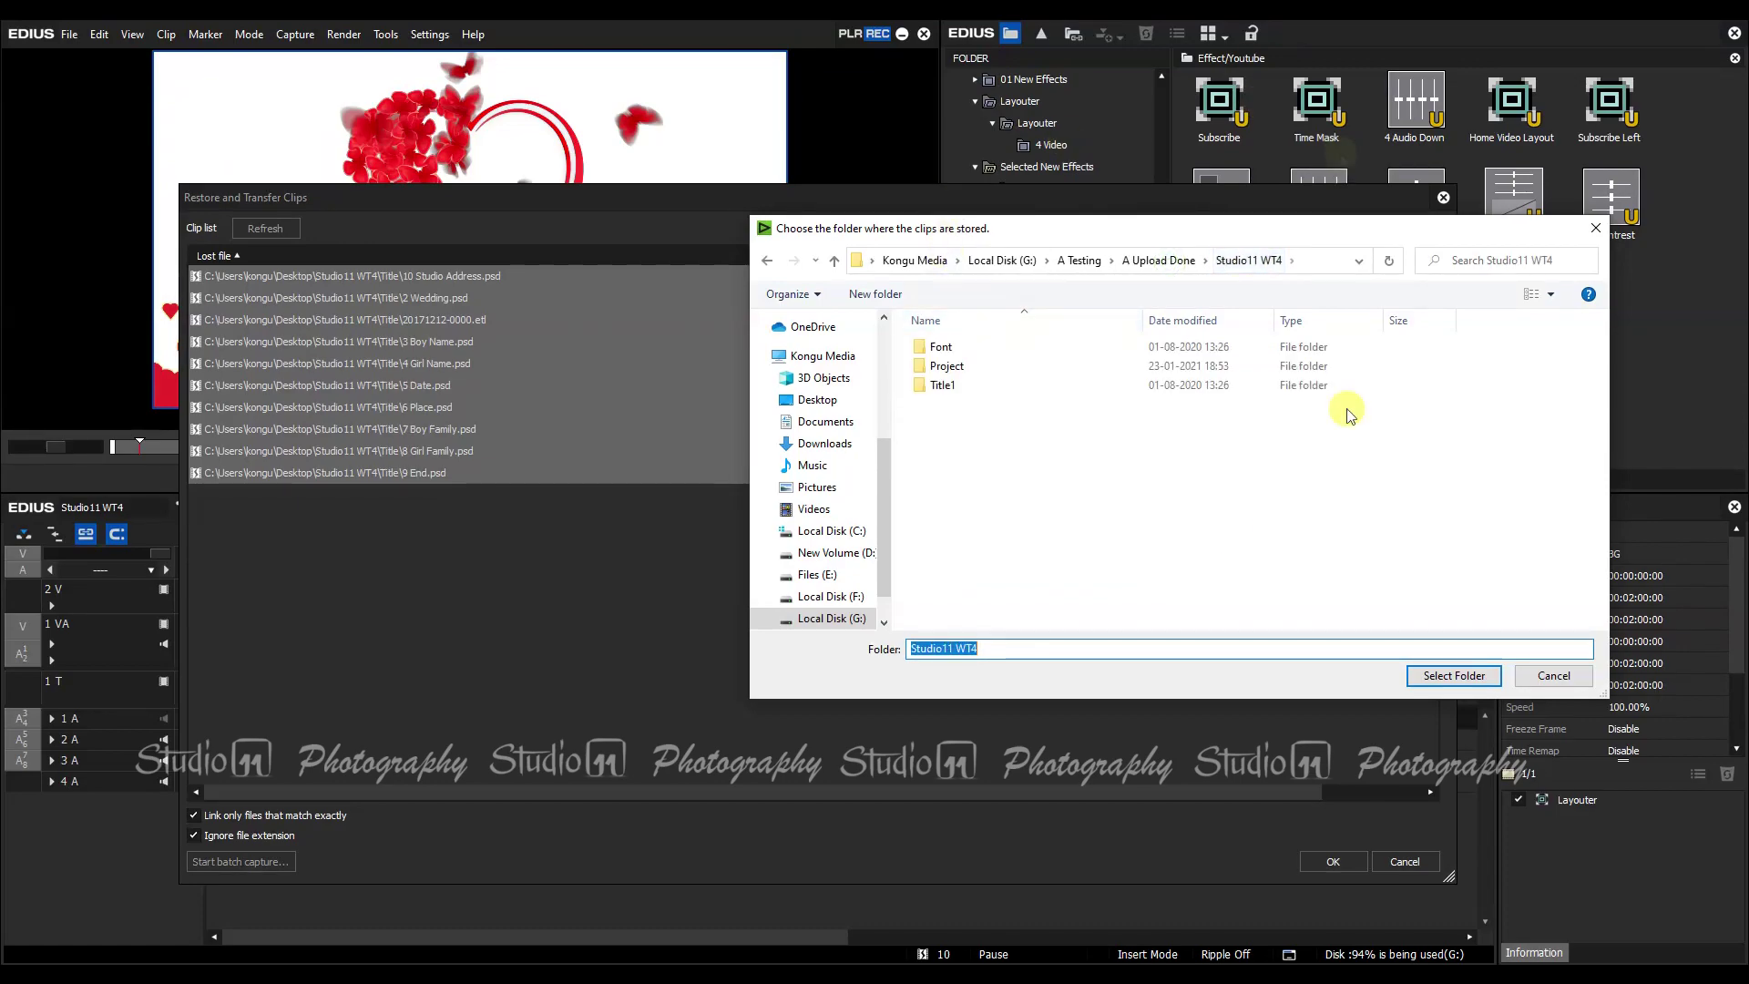
left_click(941, 385)
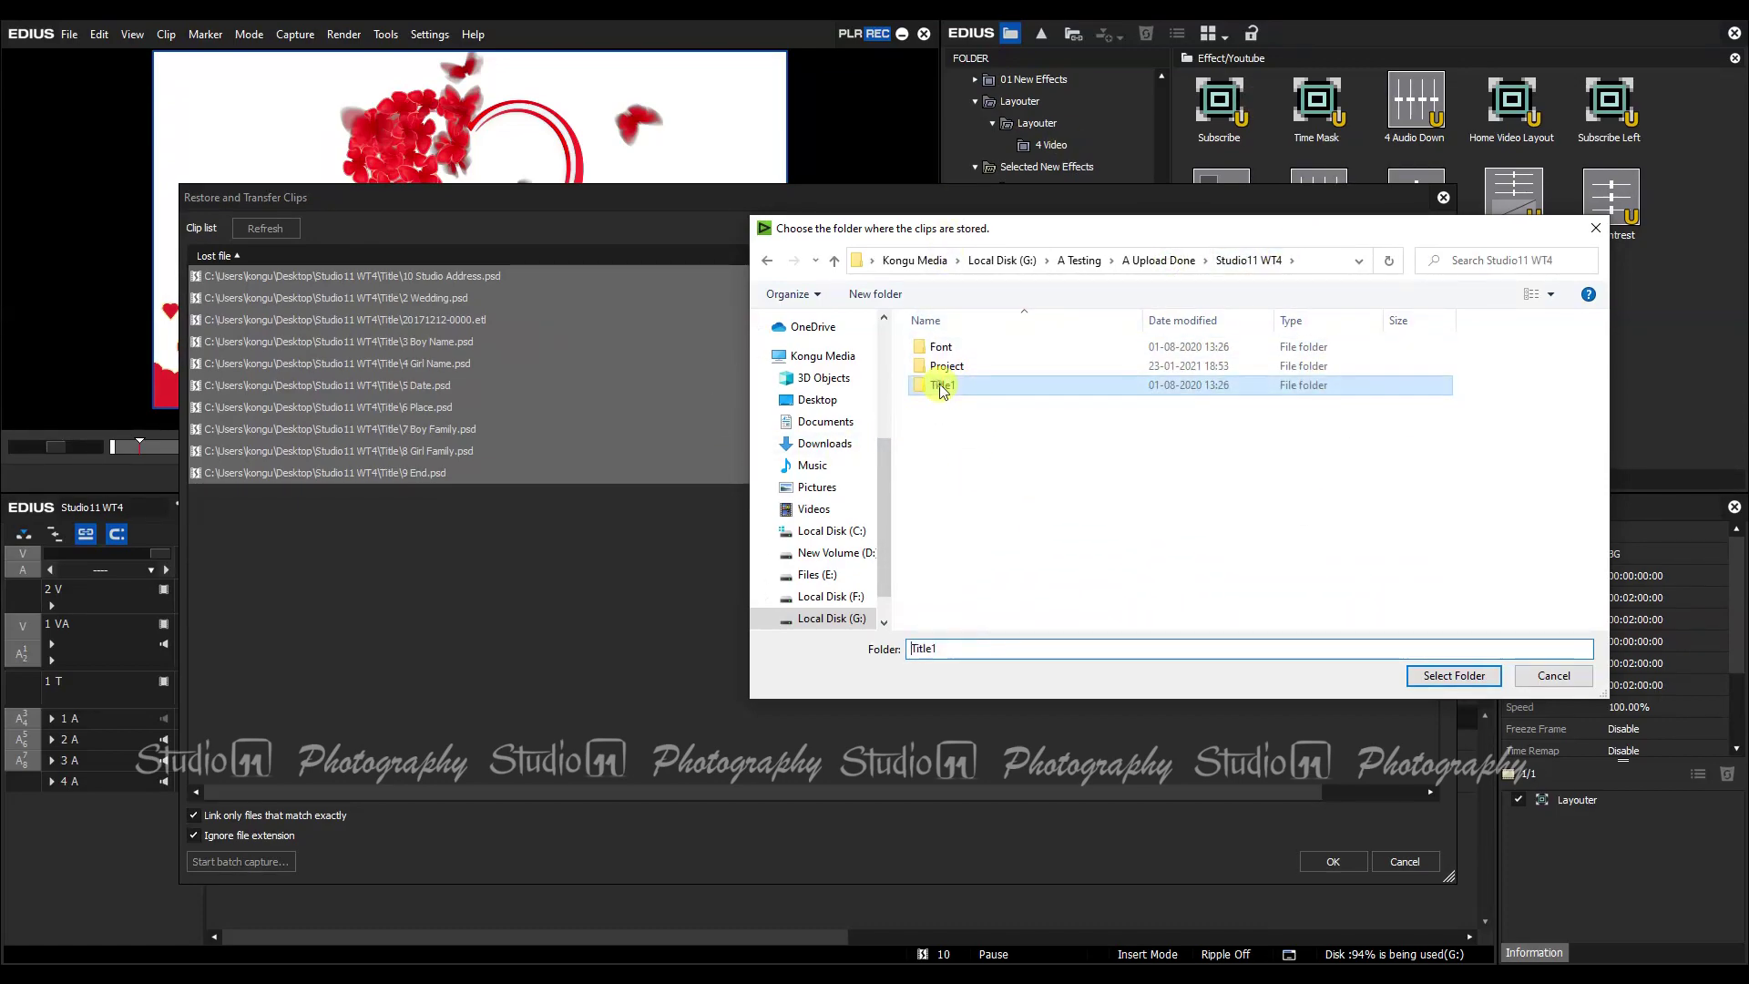
left_click(1427, 679)
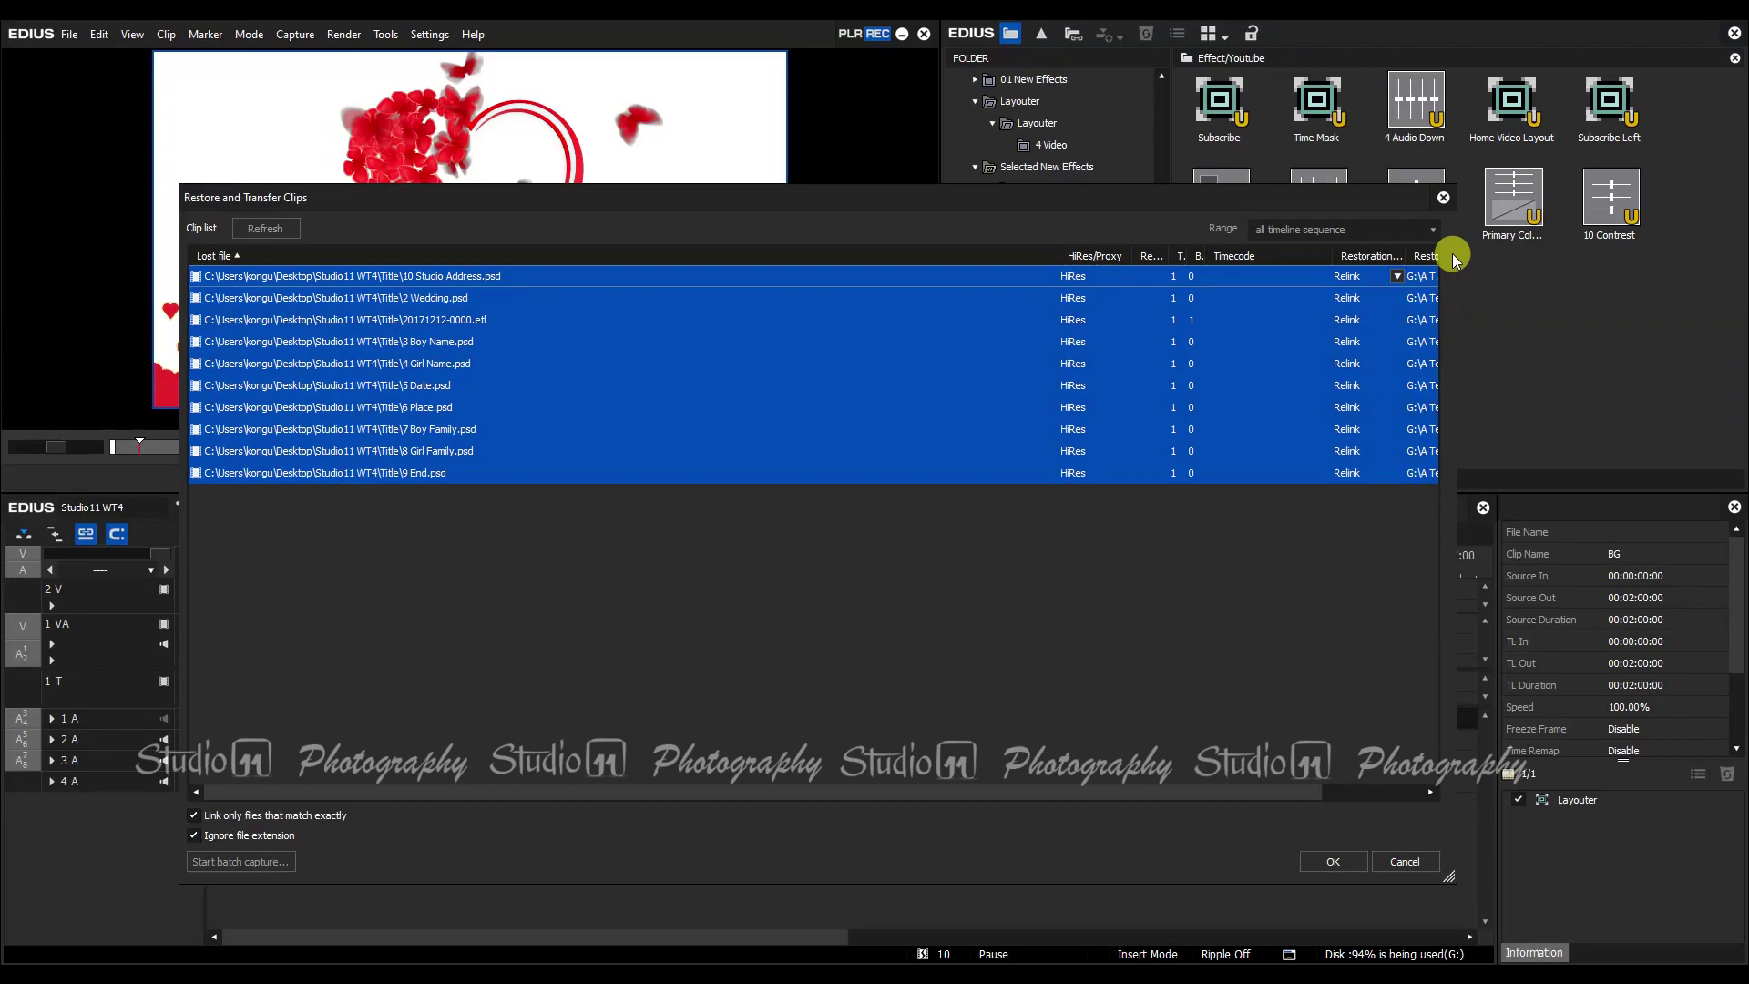
- Apply the relink of all listed clips and scrub through the timeline to about 00:01:36:19 to preview them
left_click(433, 324)
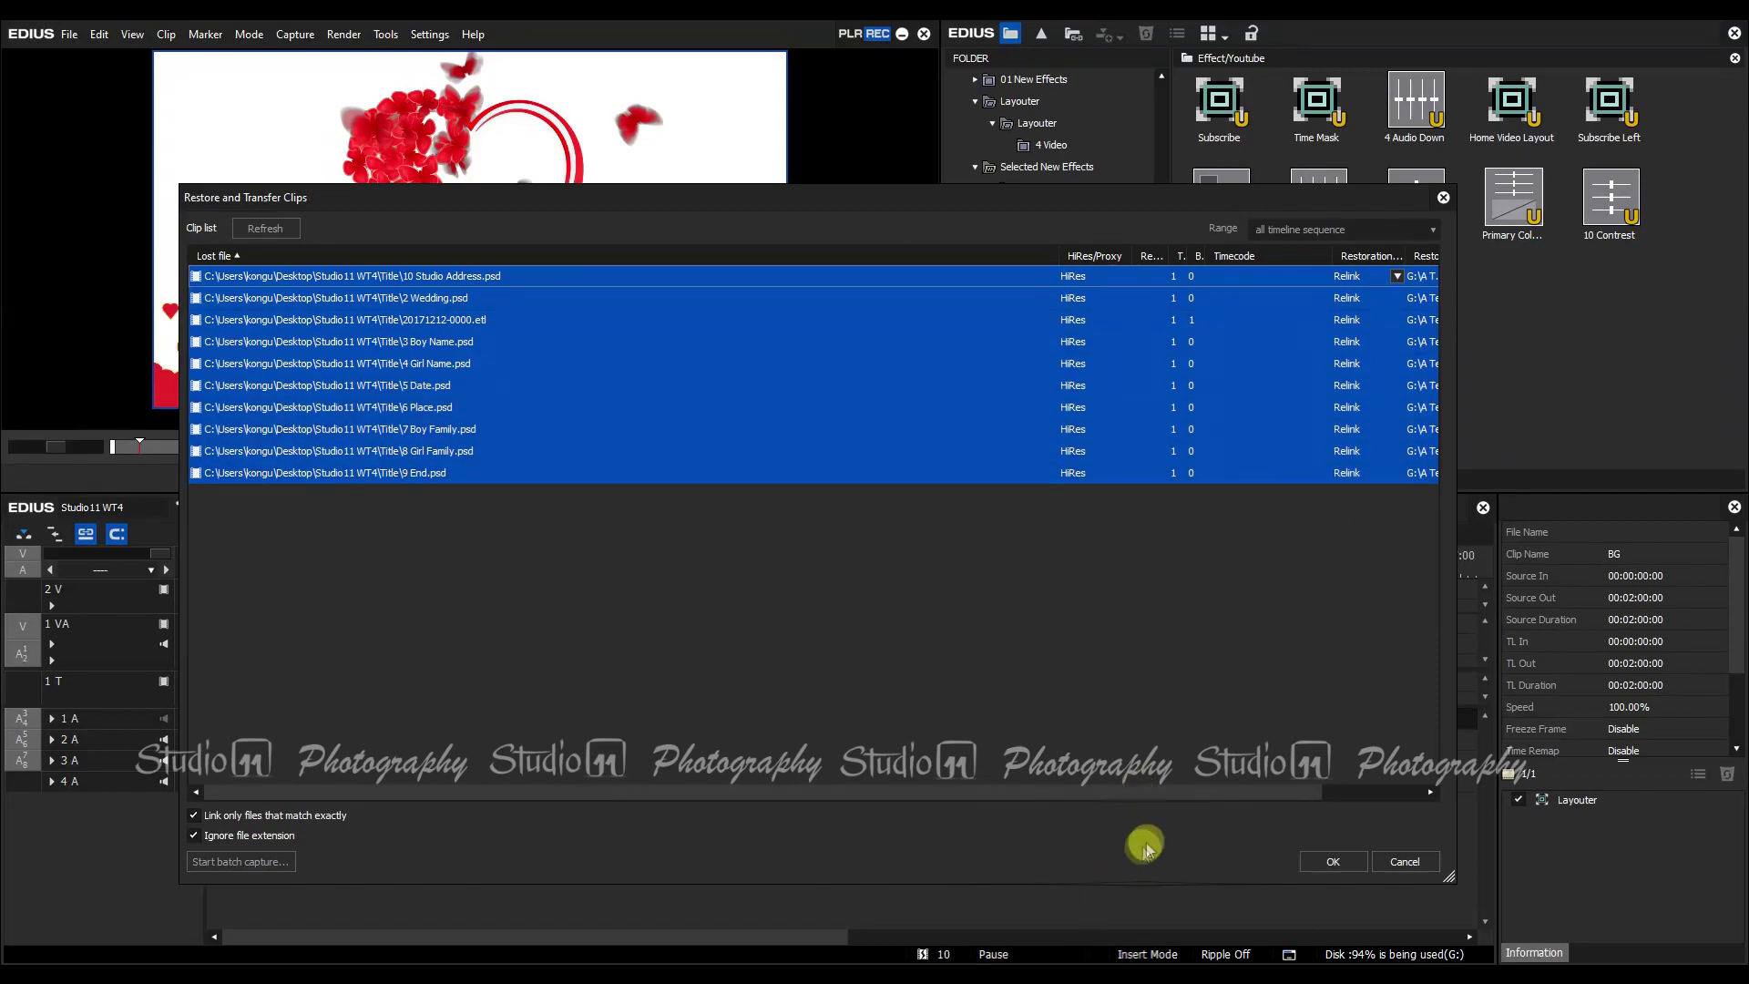
mouse_move(1178, 795)
left_mouse_down()
mouse_move(1249, 792)
mouse_move(1166, 794)
left_mouse_up()
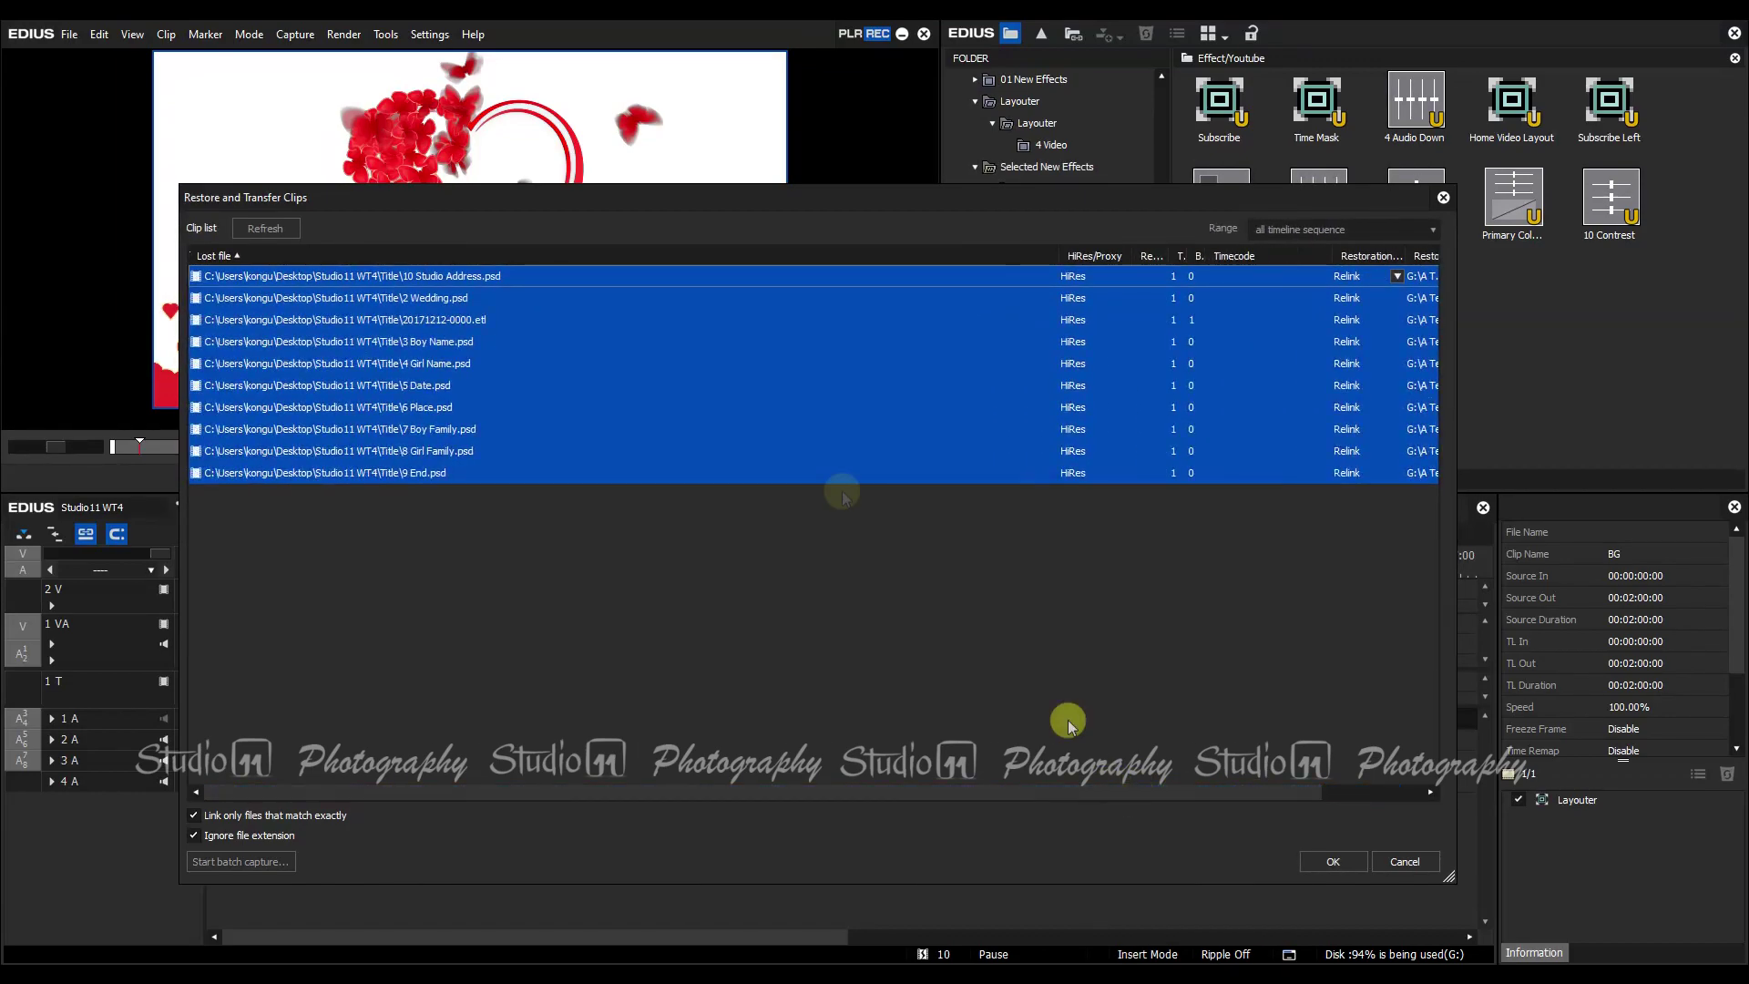
left_click(1345, 374)
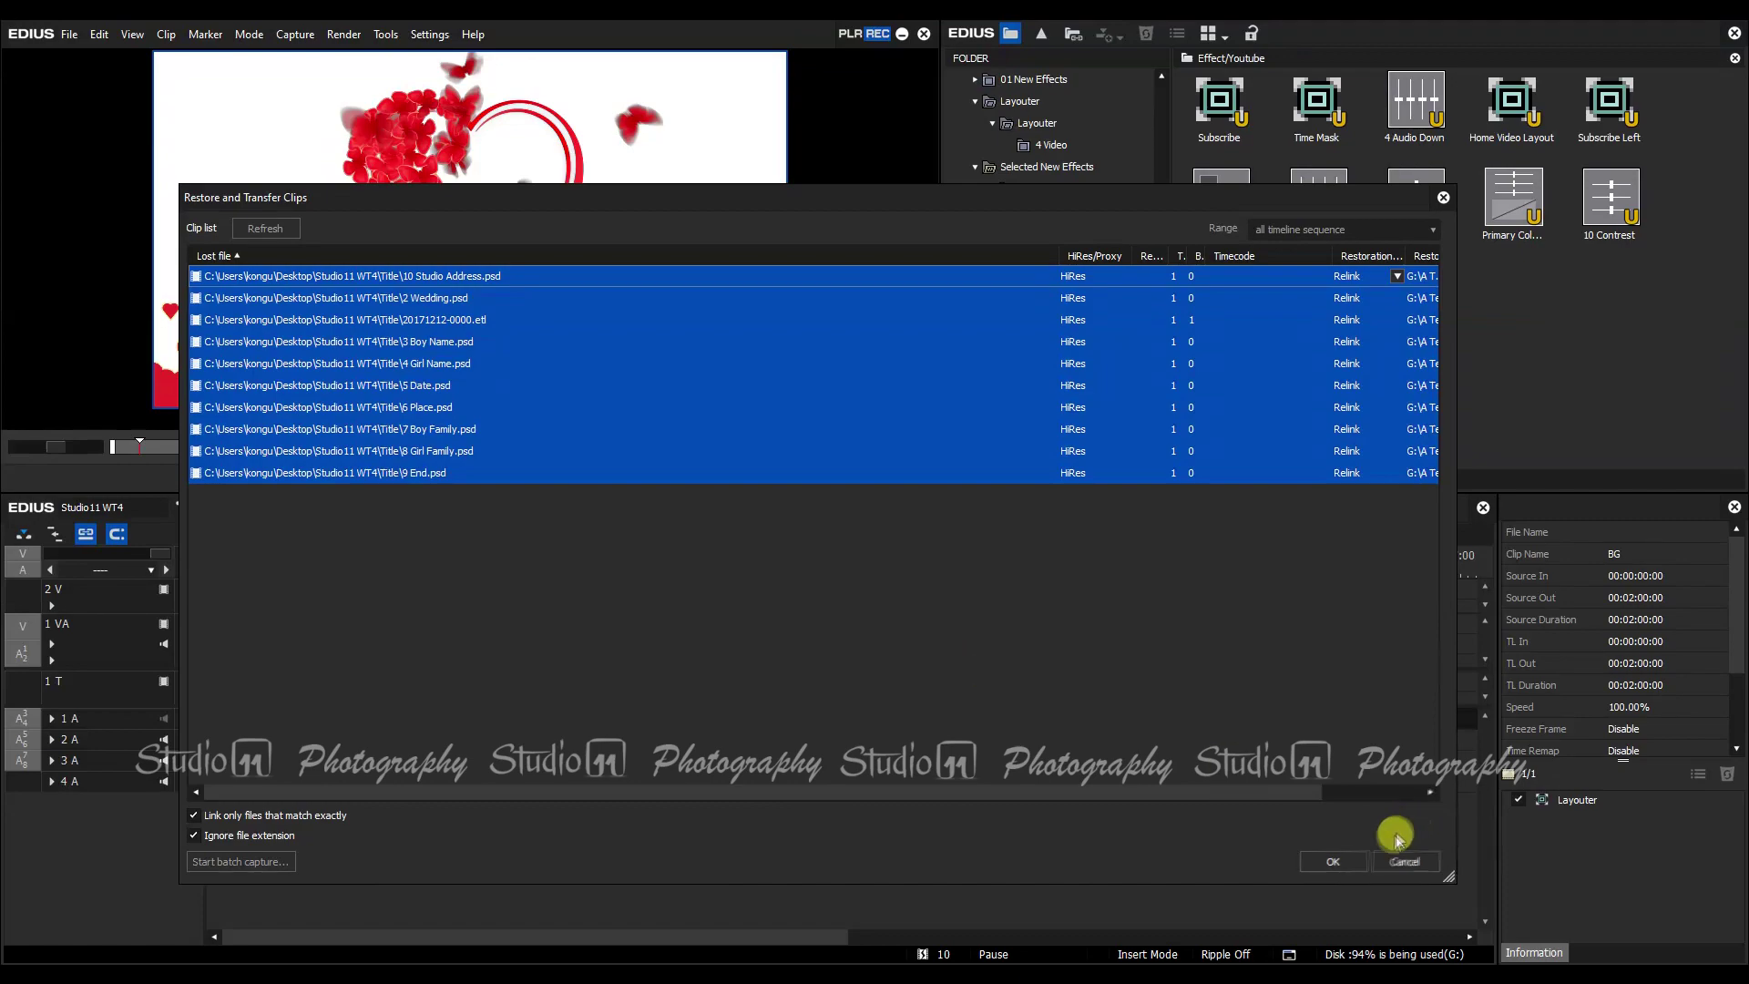
left_click(1334, 862)
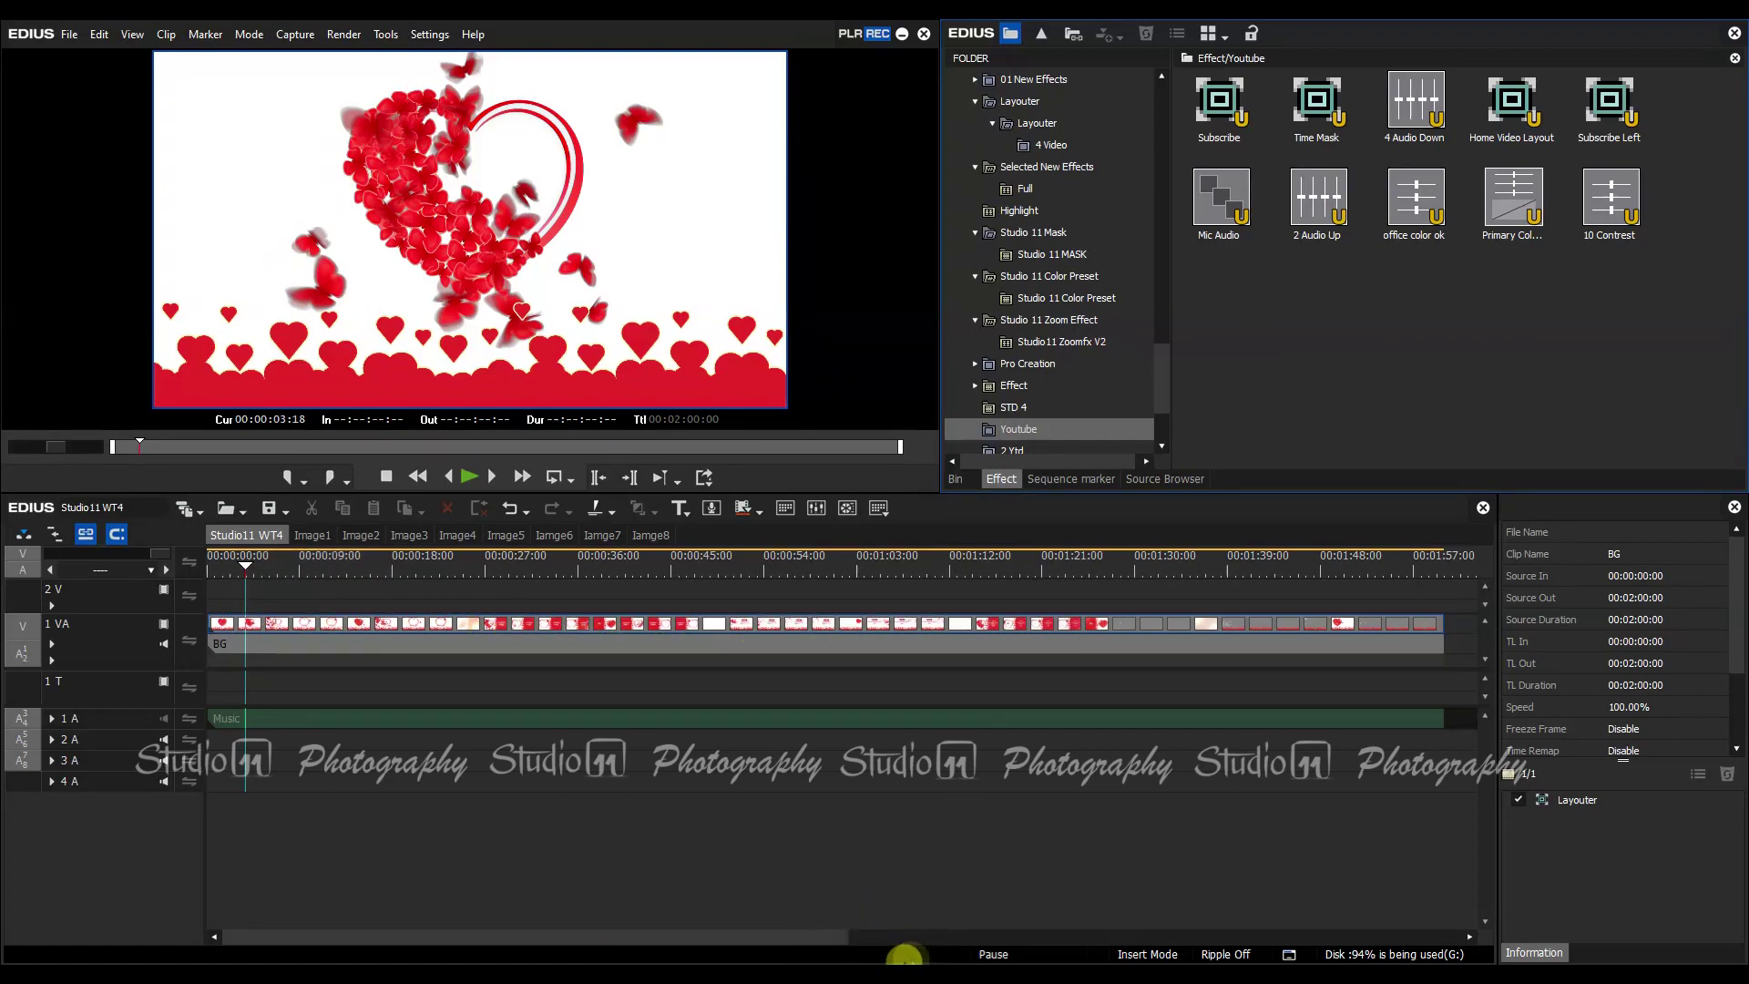
left_click(813, 888)
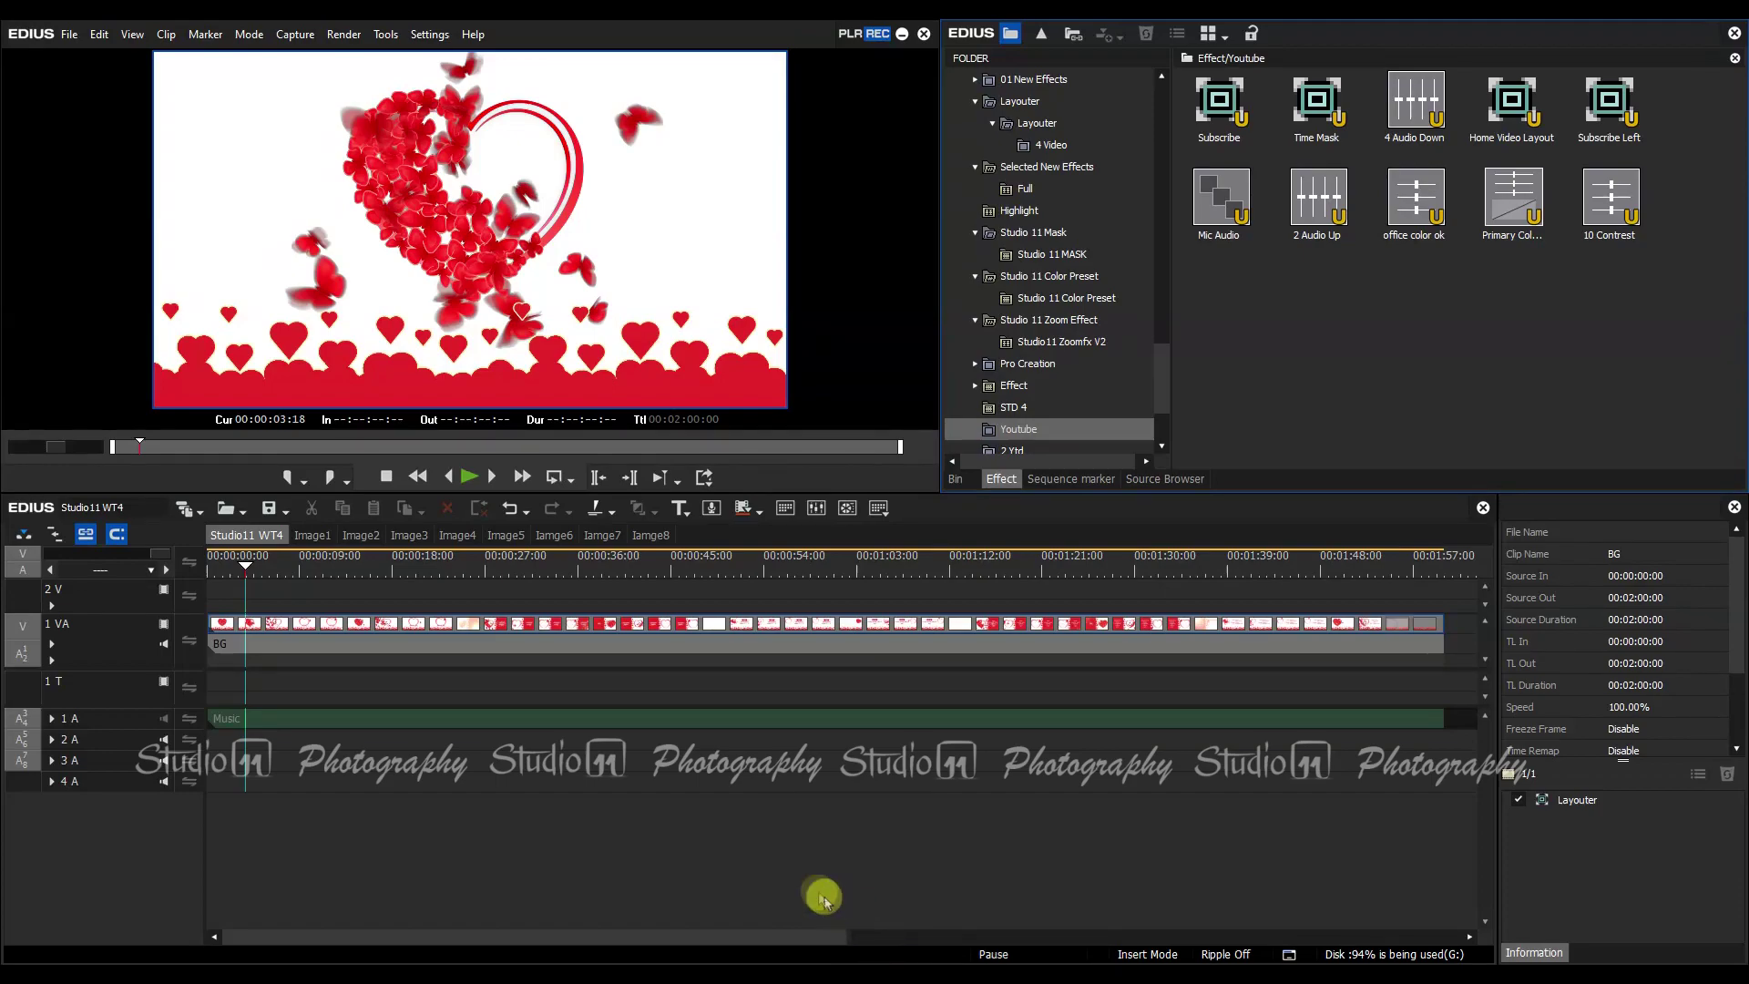
left_click_drag(250, 579, 1204, 629)
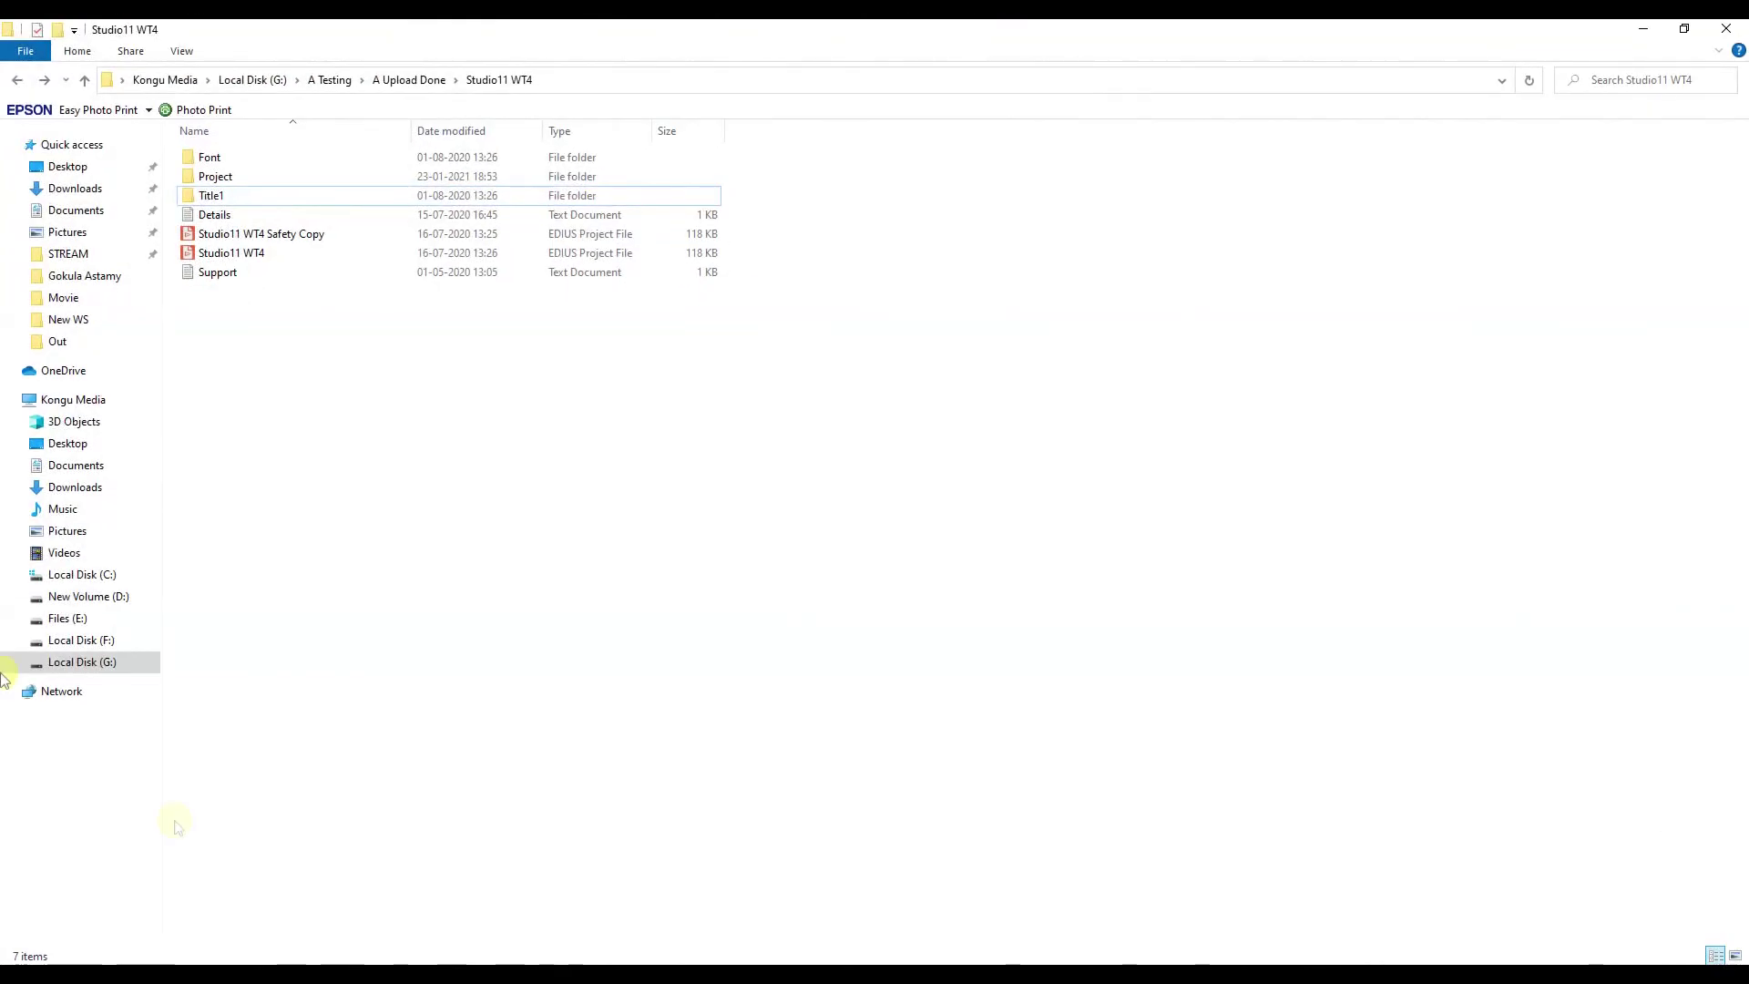
- In File Explorer, move the 10 Studio Address file out of Title1 into the parent Studio11 WT4 folder, and return to EDIUS
double_click(196, 198)
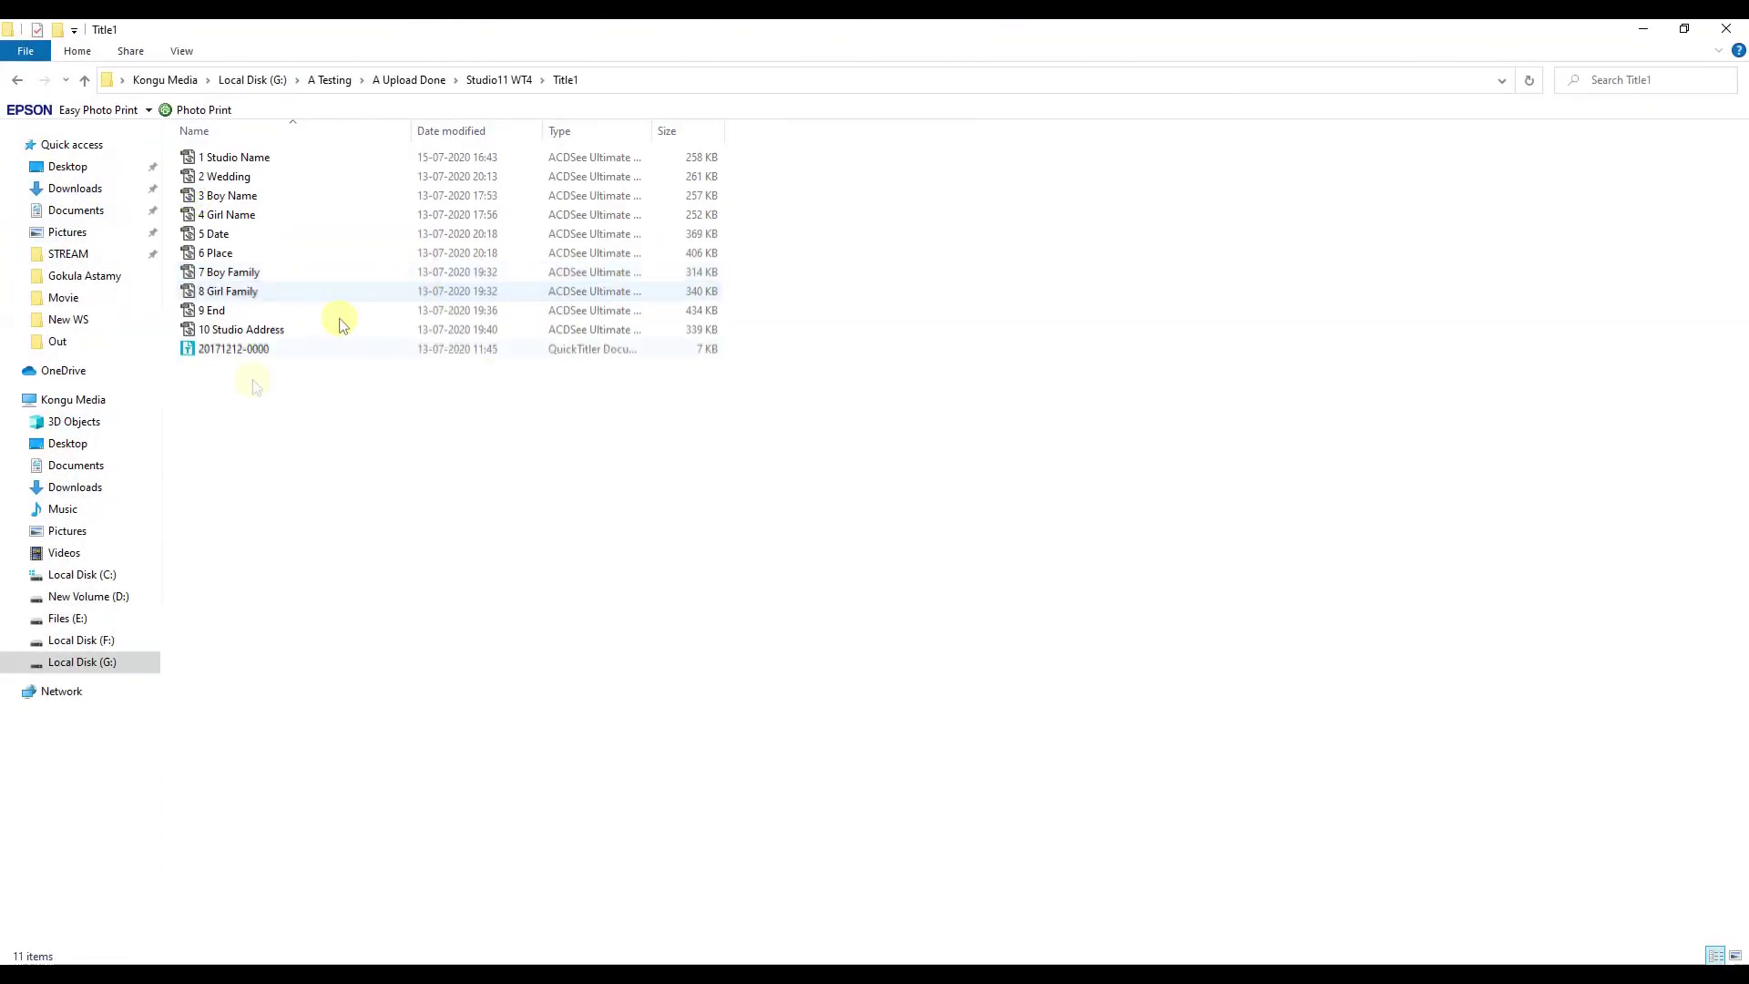
left_click(255, 330)
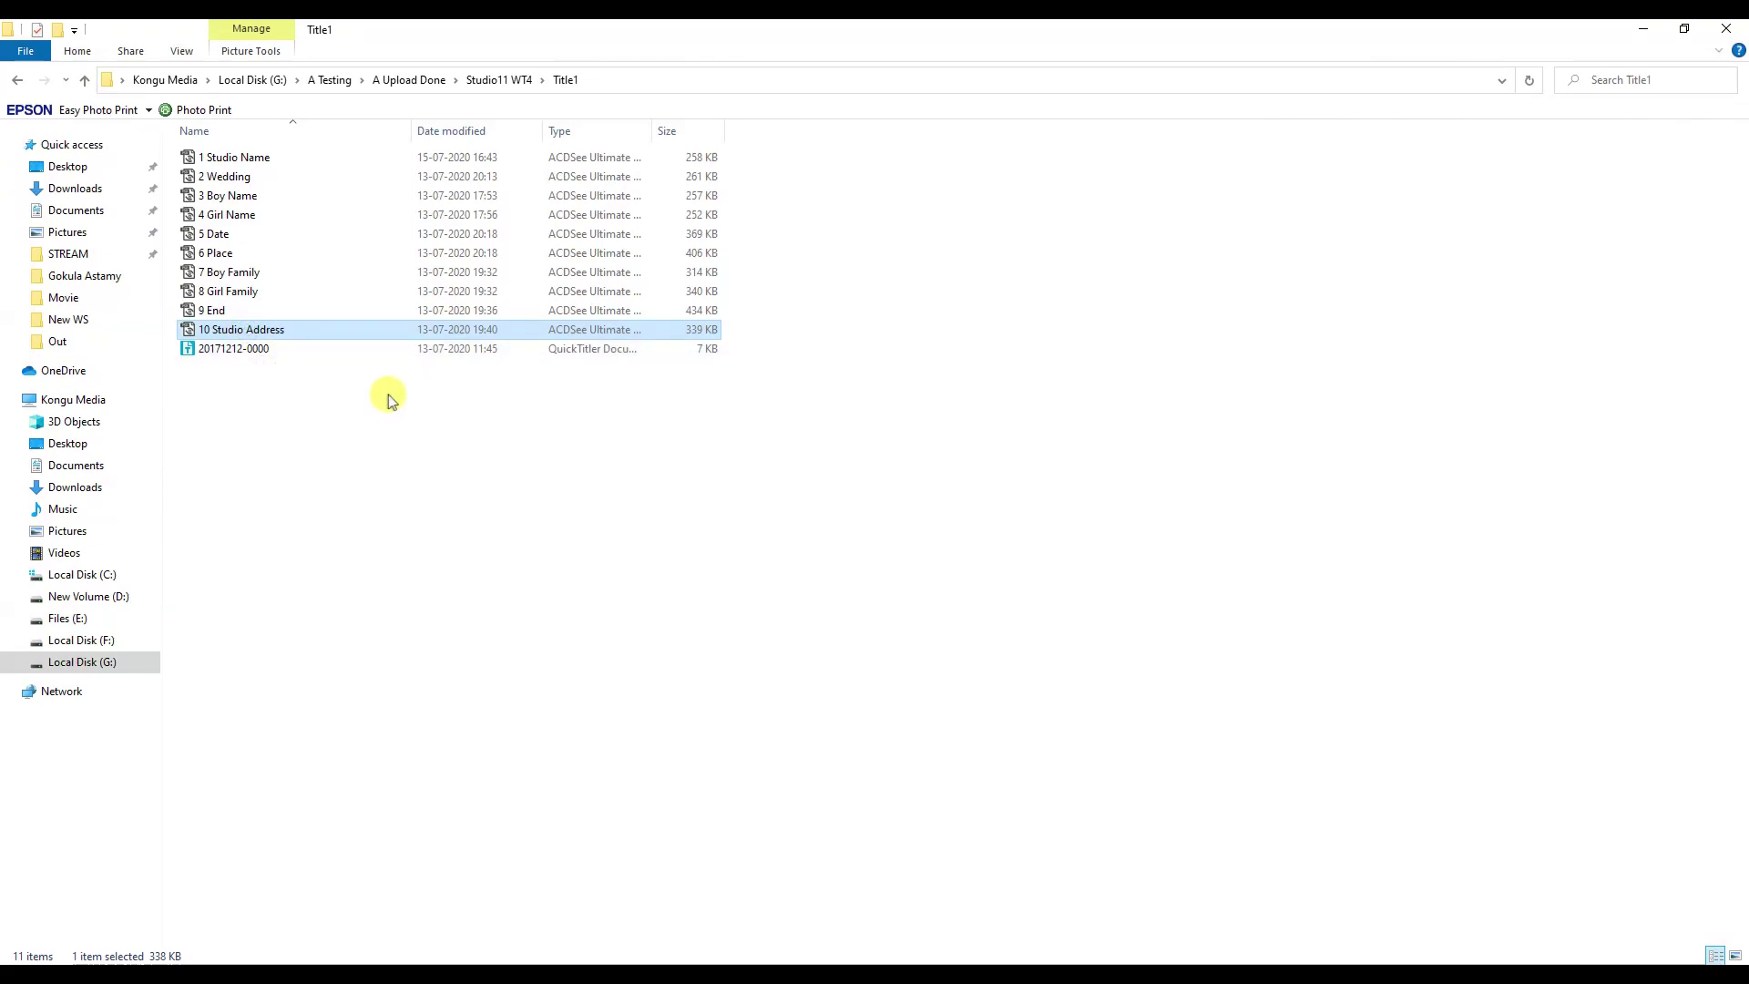
left_click(17, 79)
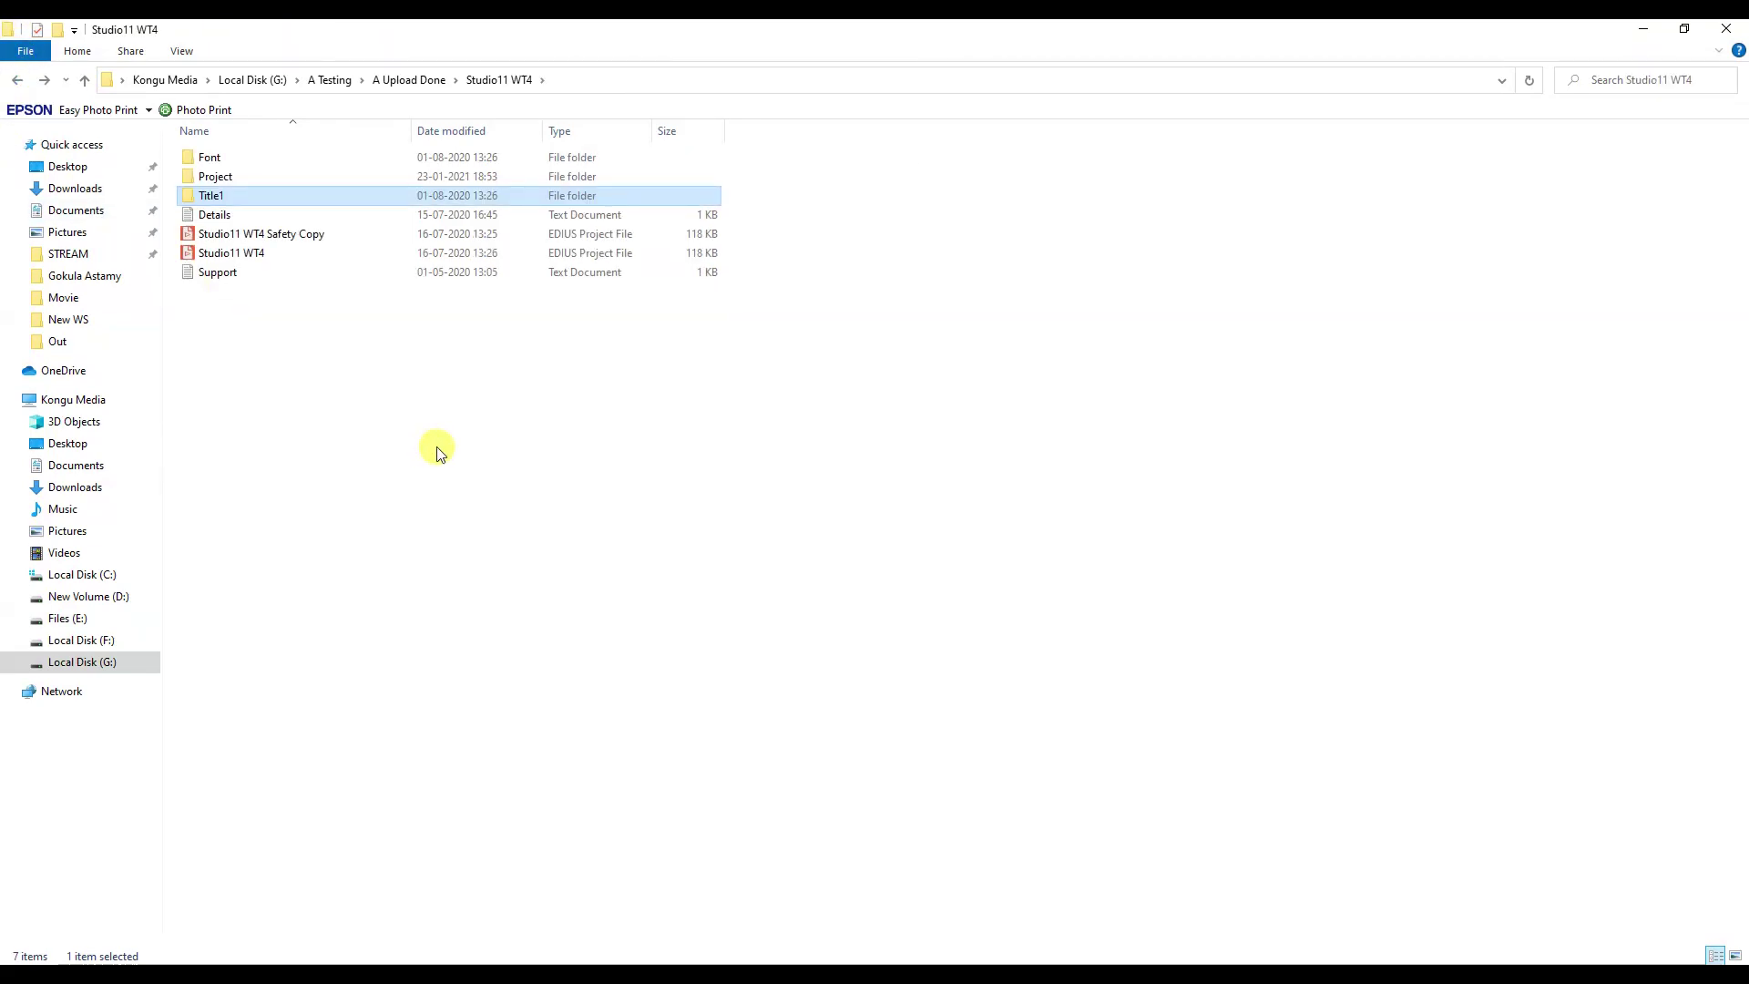
key("ctrl+v")
left_click(1260, 627)
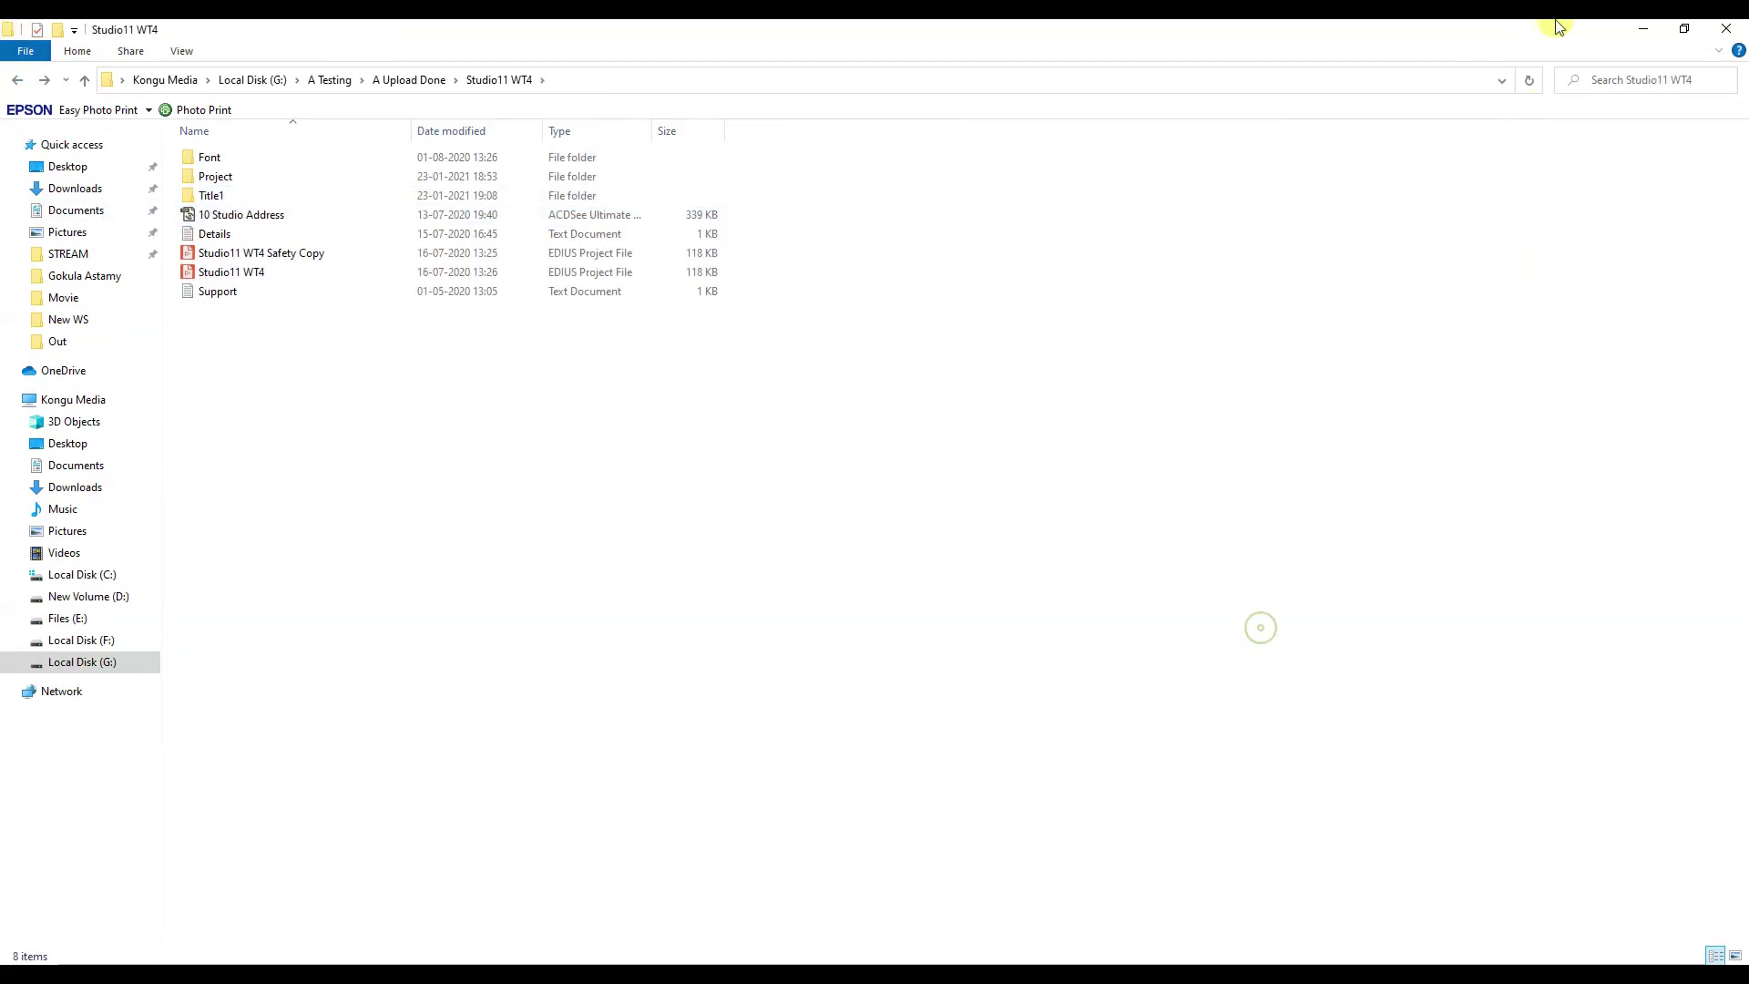
left_click(1639, 27)
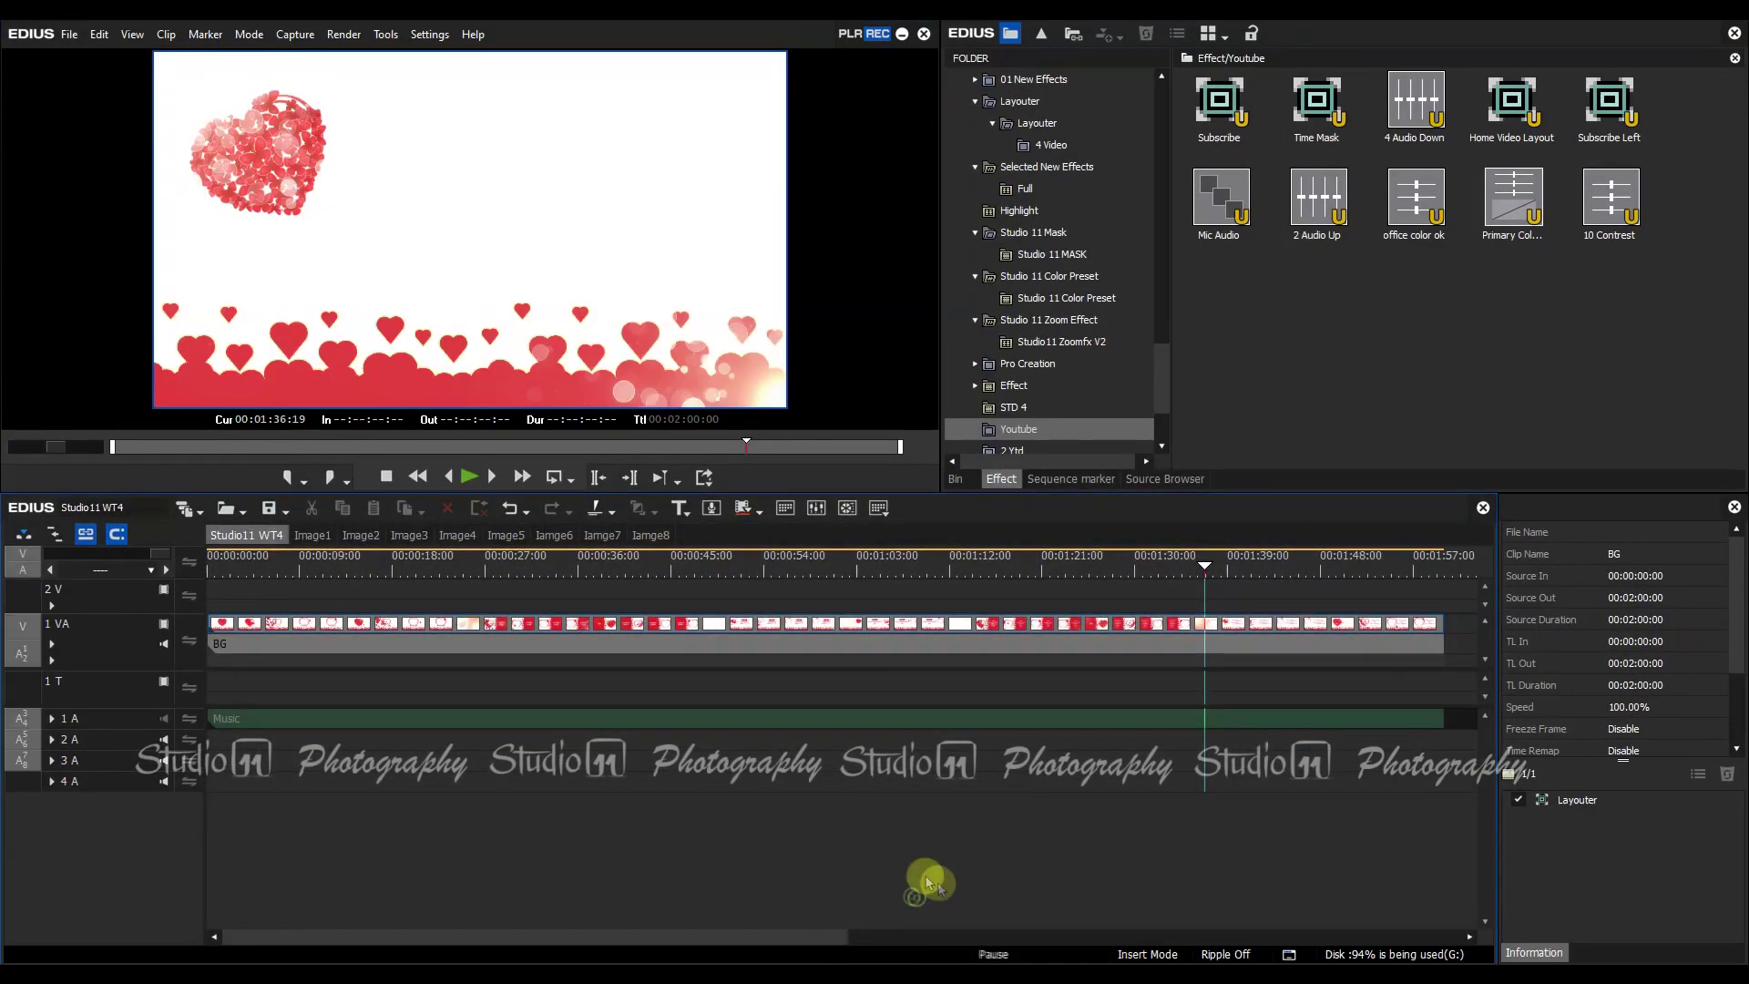
- Preview the timeline up to 00:01:53:13 and reopen the lost clip list
left_click_drag(1054, 572, 1306, 588)
left_click(1375, 587)
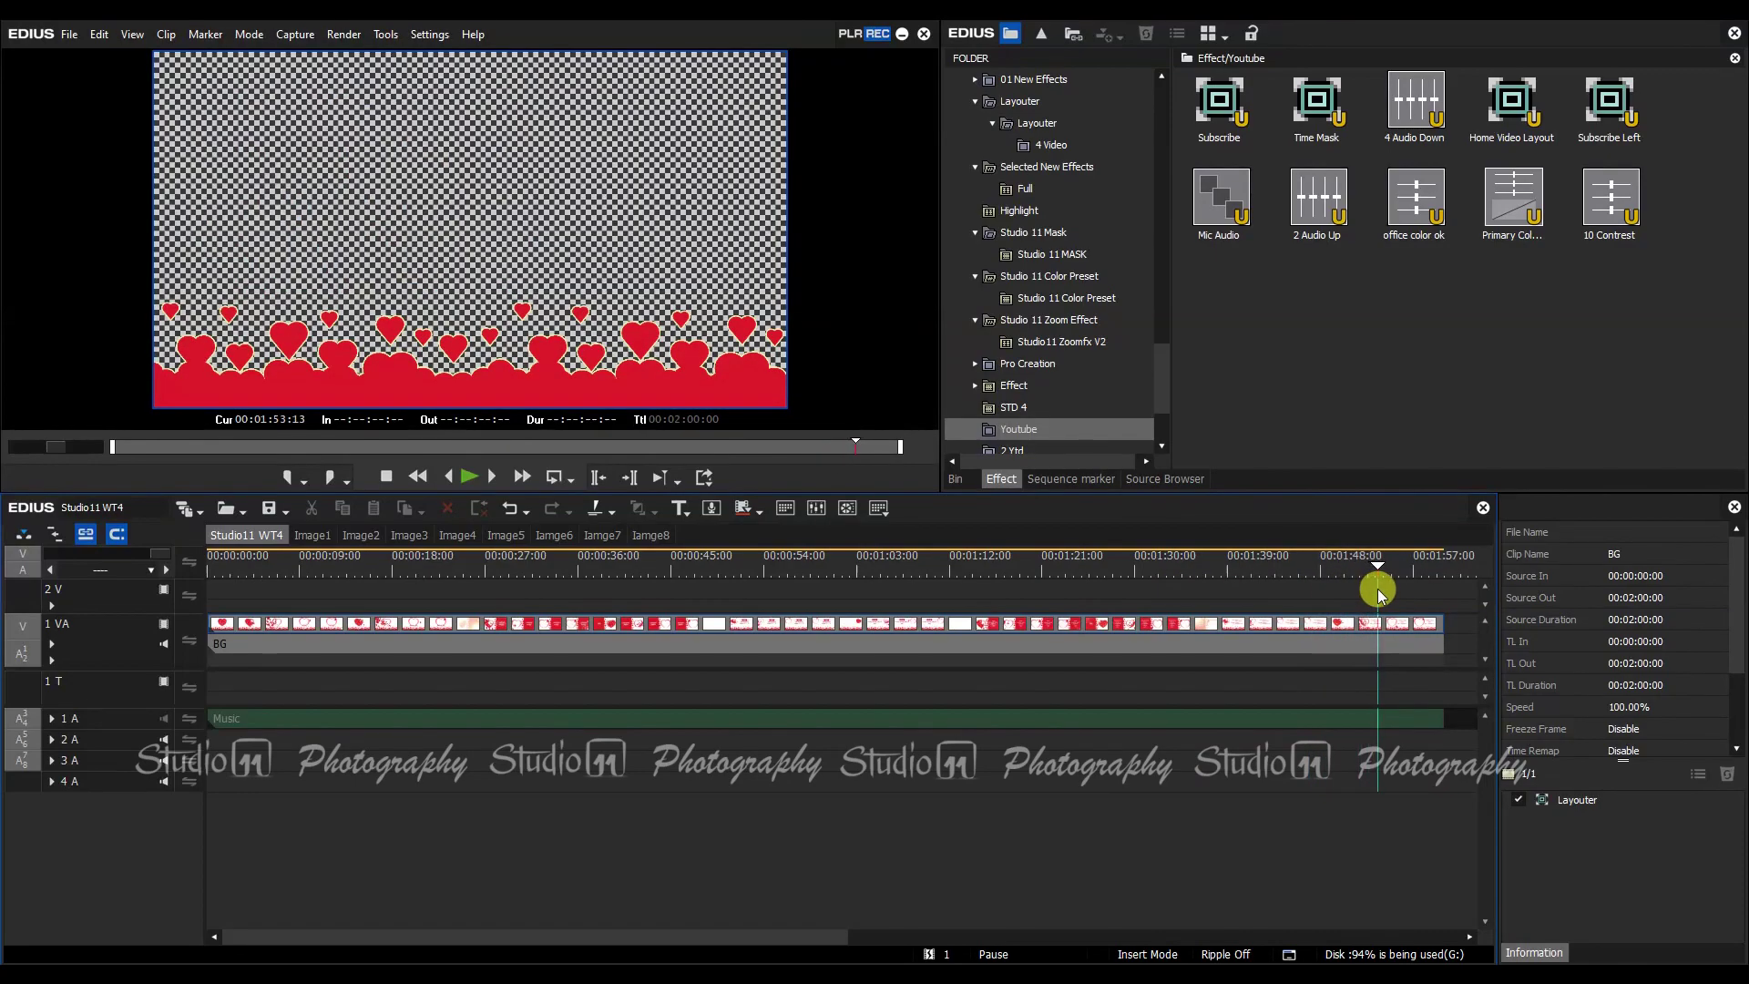
left_click(929, 954)
- Try to relink 10 Studio Address.psd by choosing the Title1 folder as the place where it is stored
left_click(489, 275)
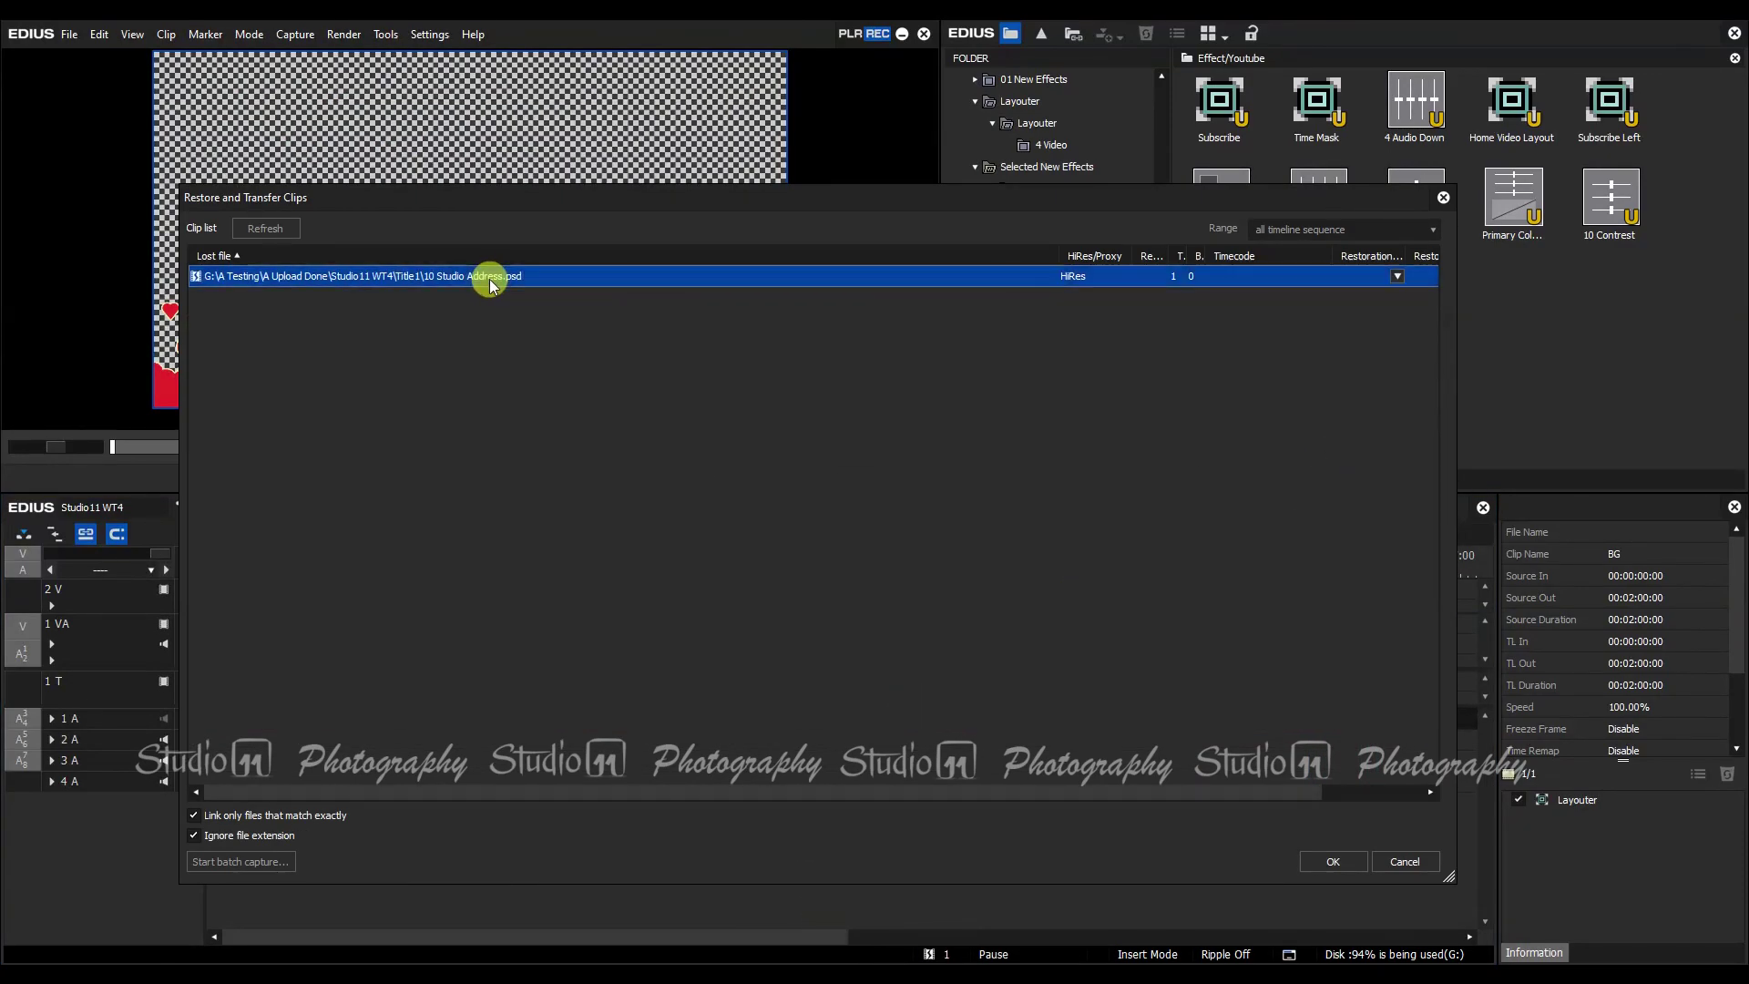
left_click(1396, 275)
left_click(1403, 316)
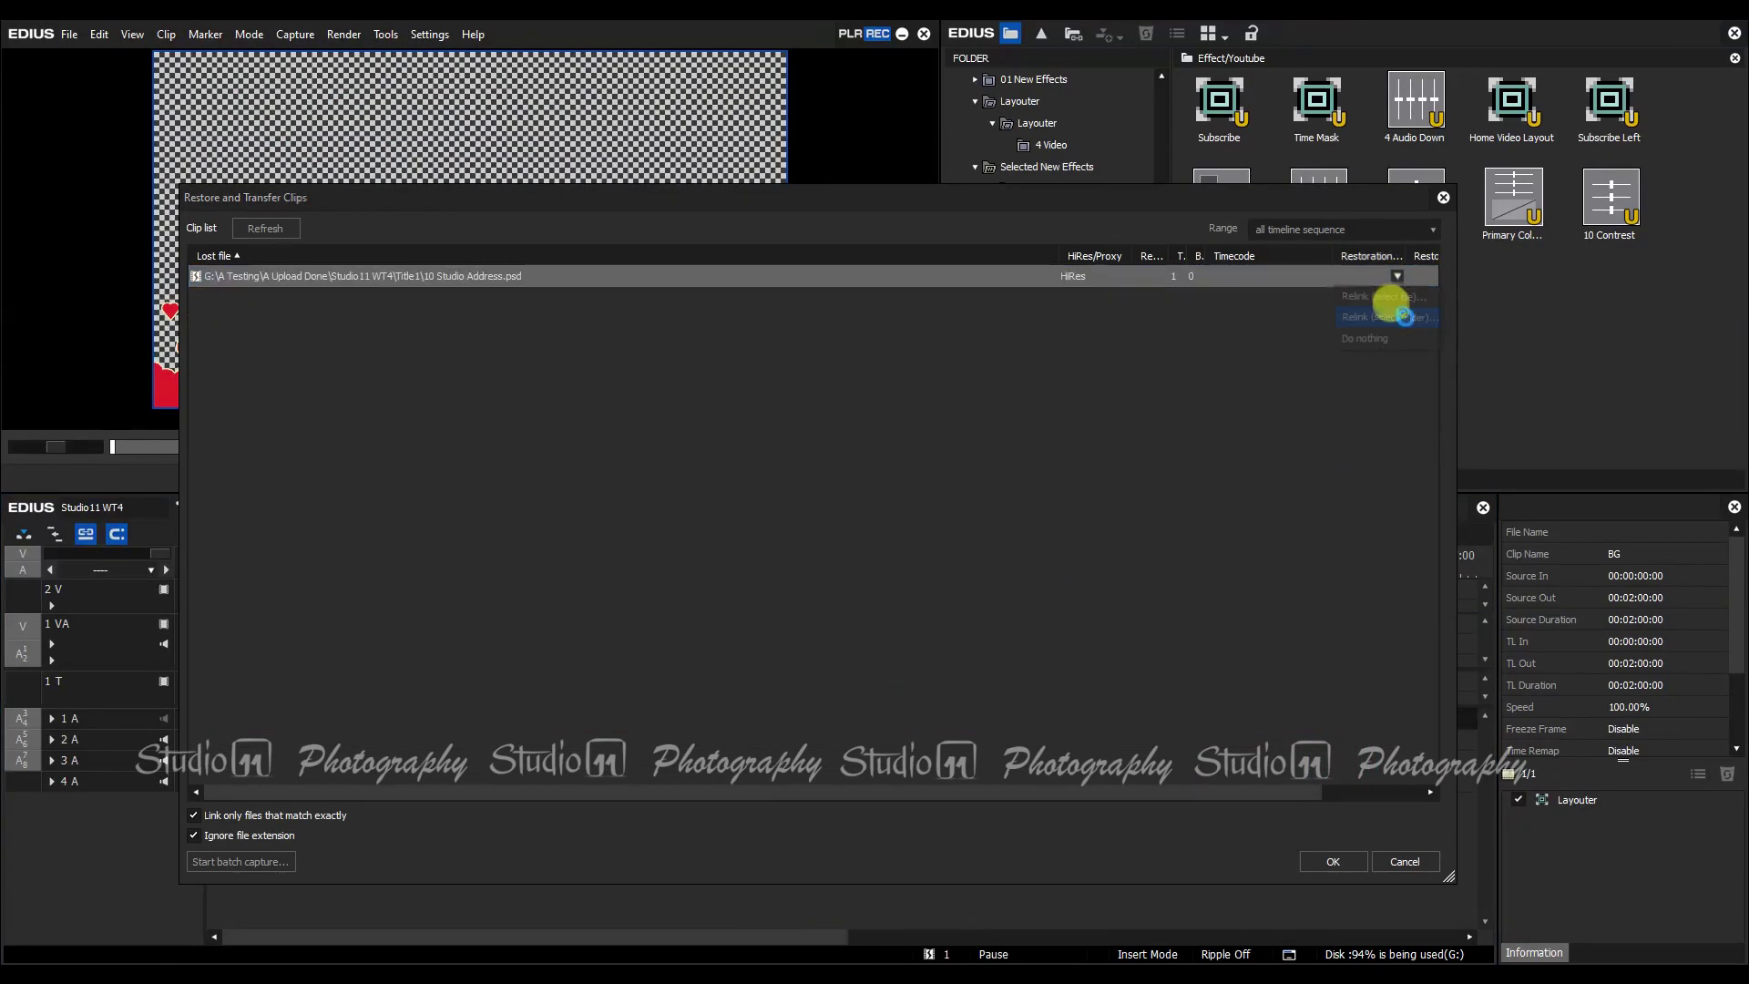
left_click(1140, 261)
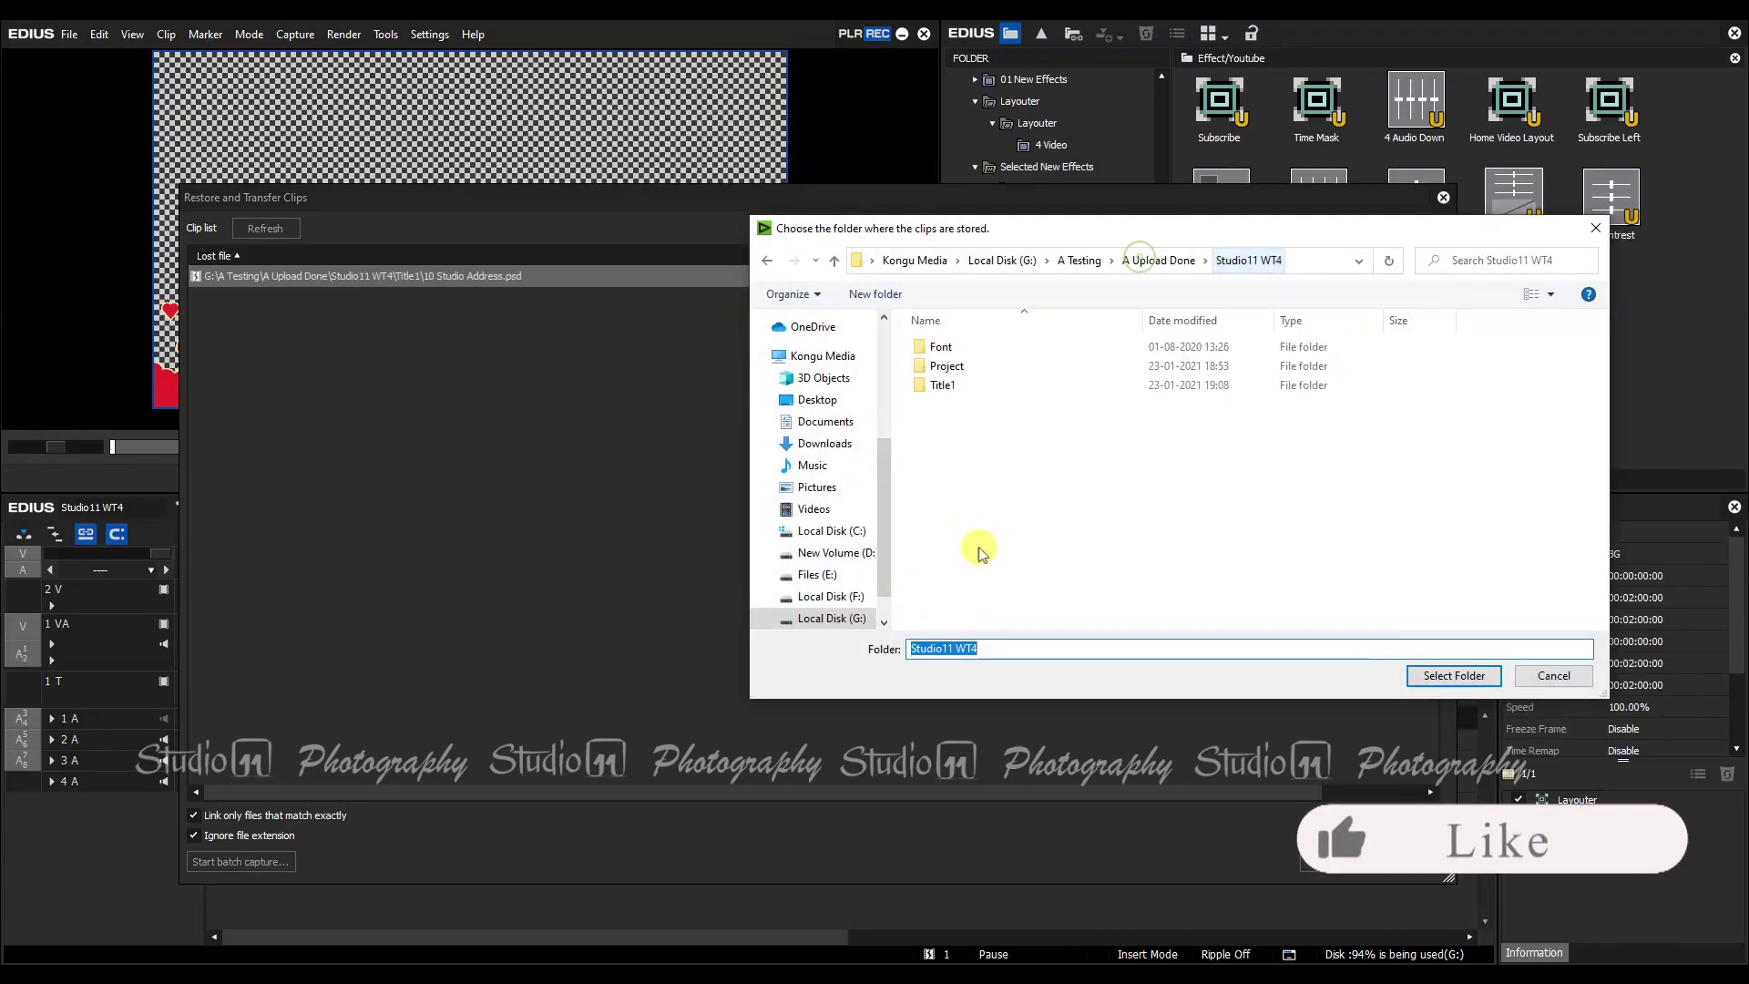
left_click(983, 386)
left_click(1453, 675)
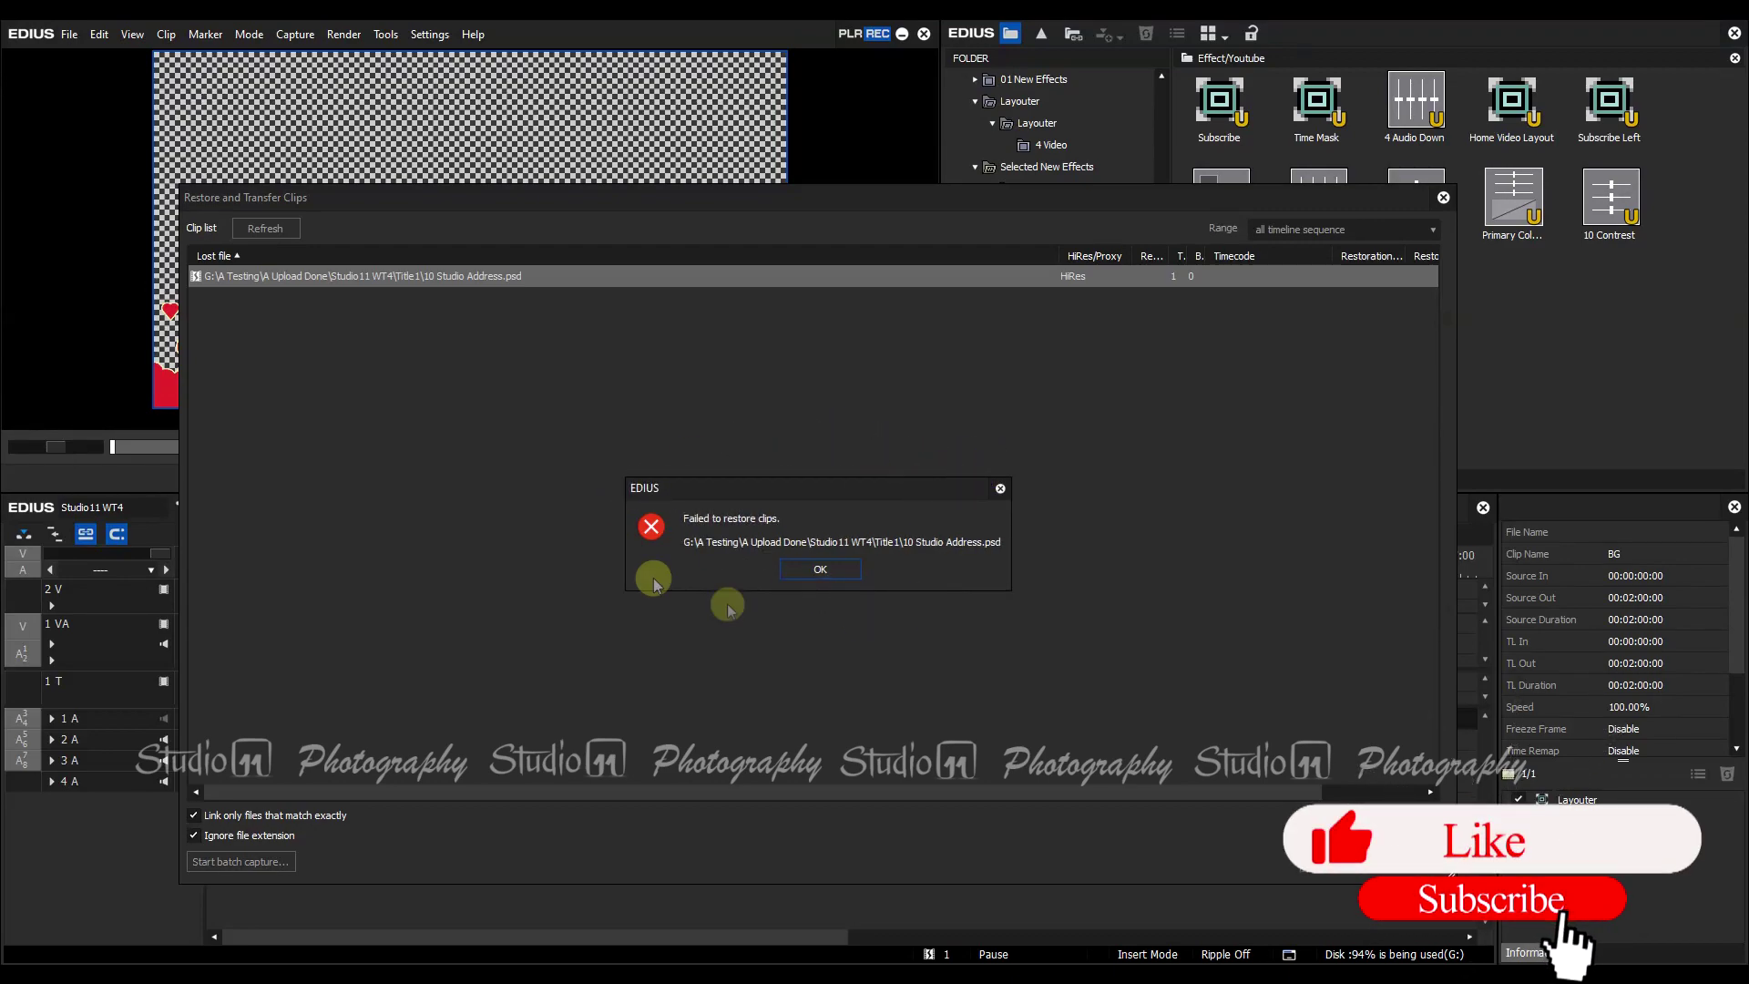
- Relink 10 Studio Address.psd from the Studio11 WT4 folder inside A Upload Done, apply the restore, and preview the timeline at 00:01:54:21
left_click(817, 571)
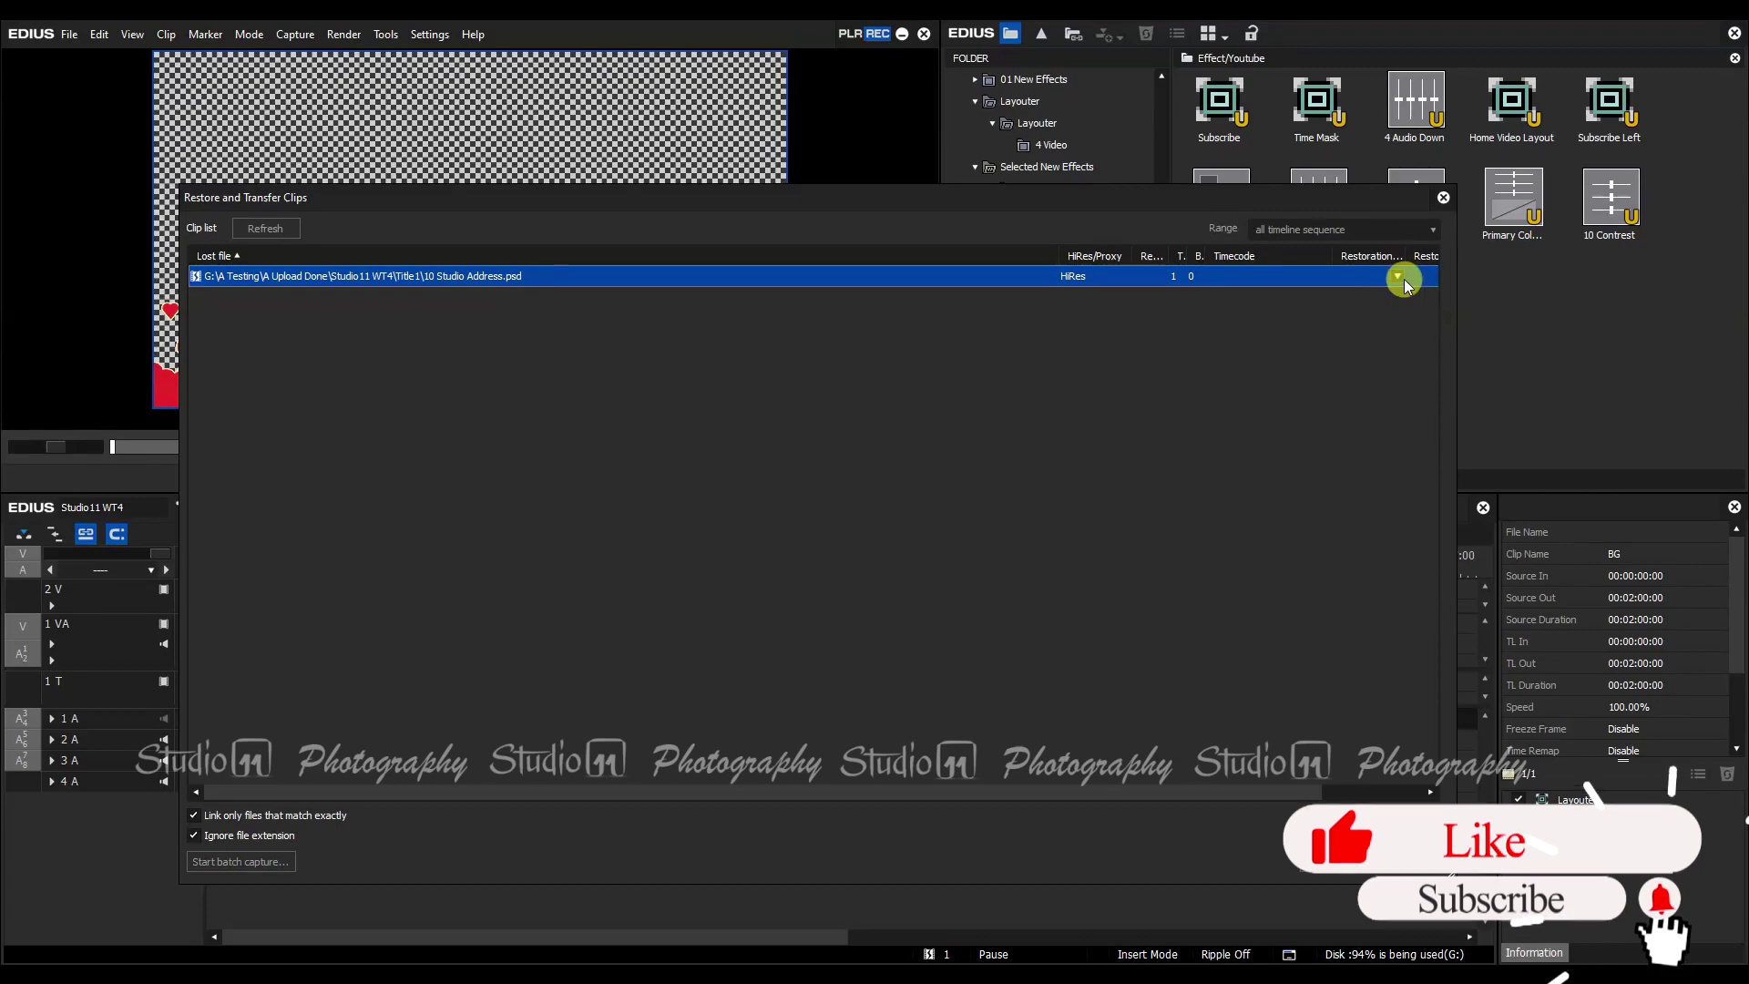
left_click(1396, 275)
left_click(1370, 319)
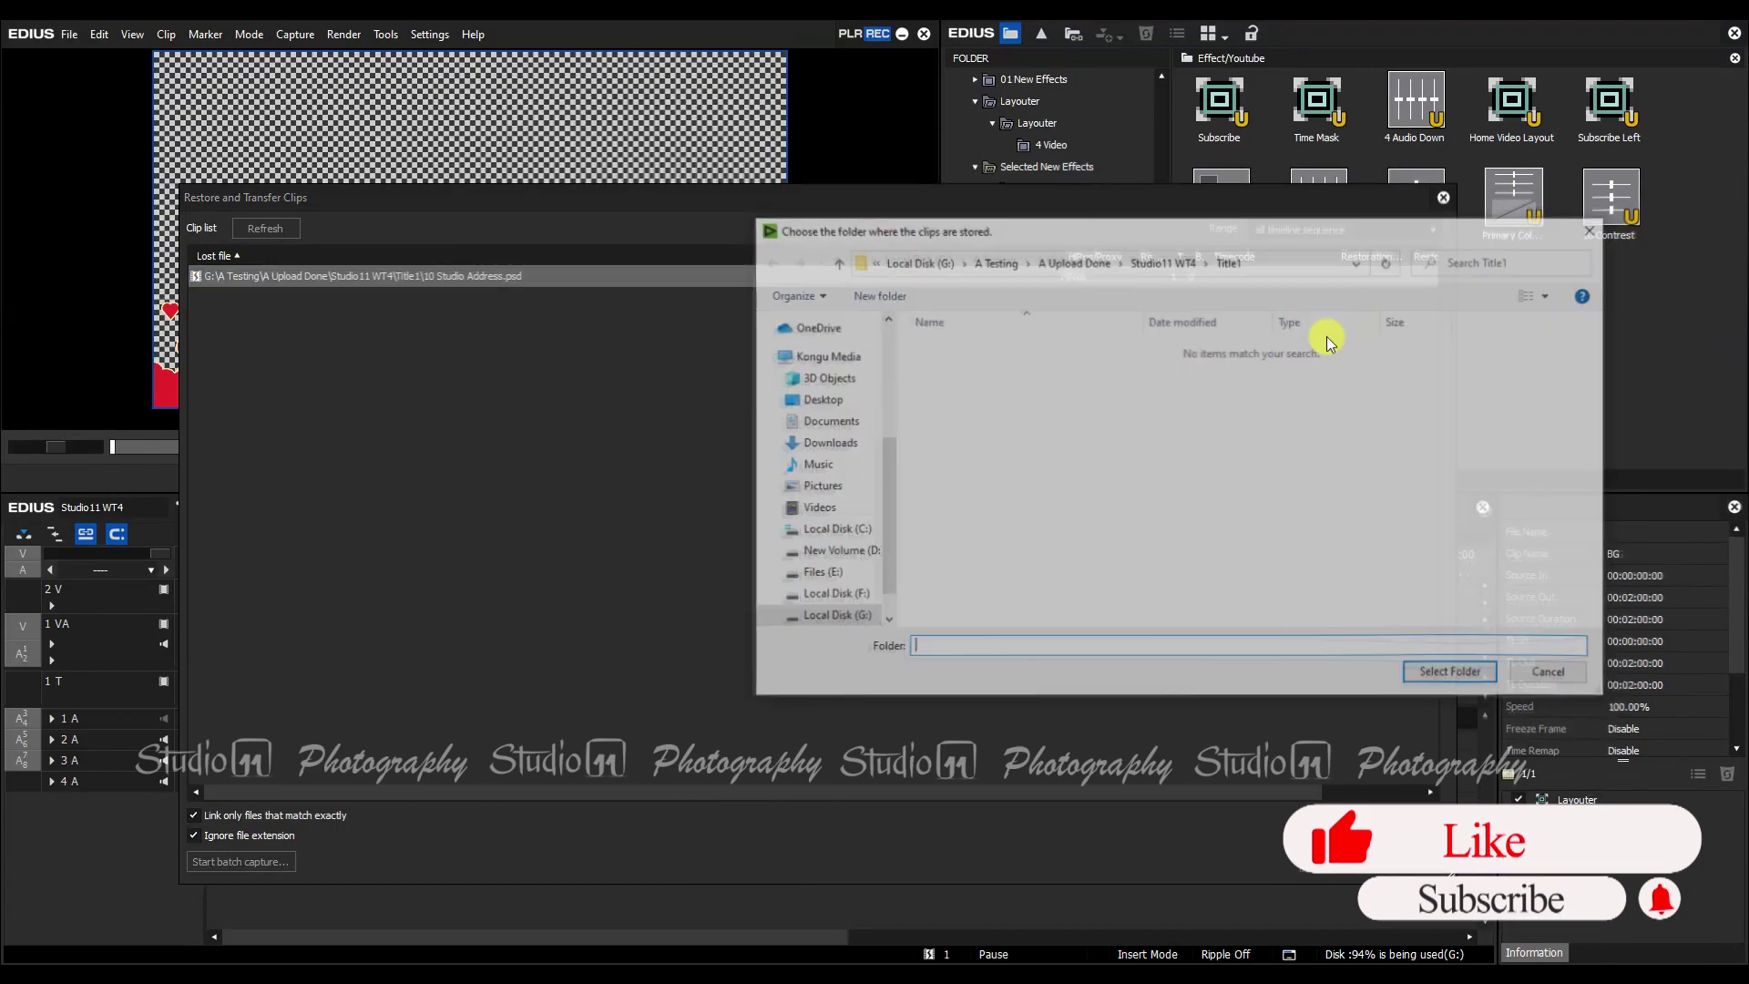
left_click(1173, 262)
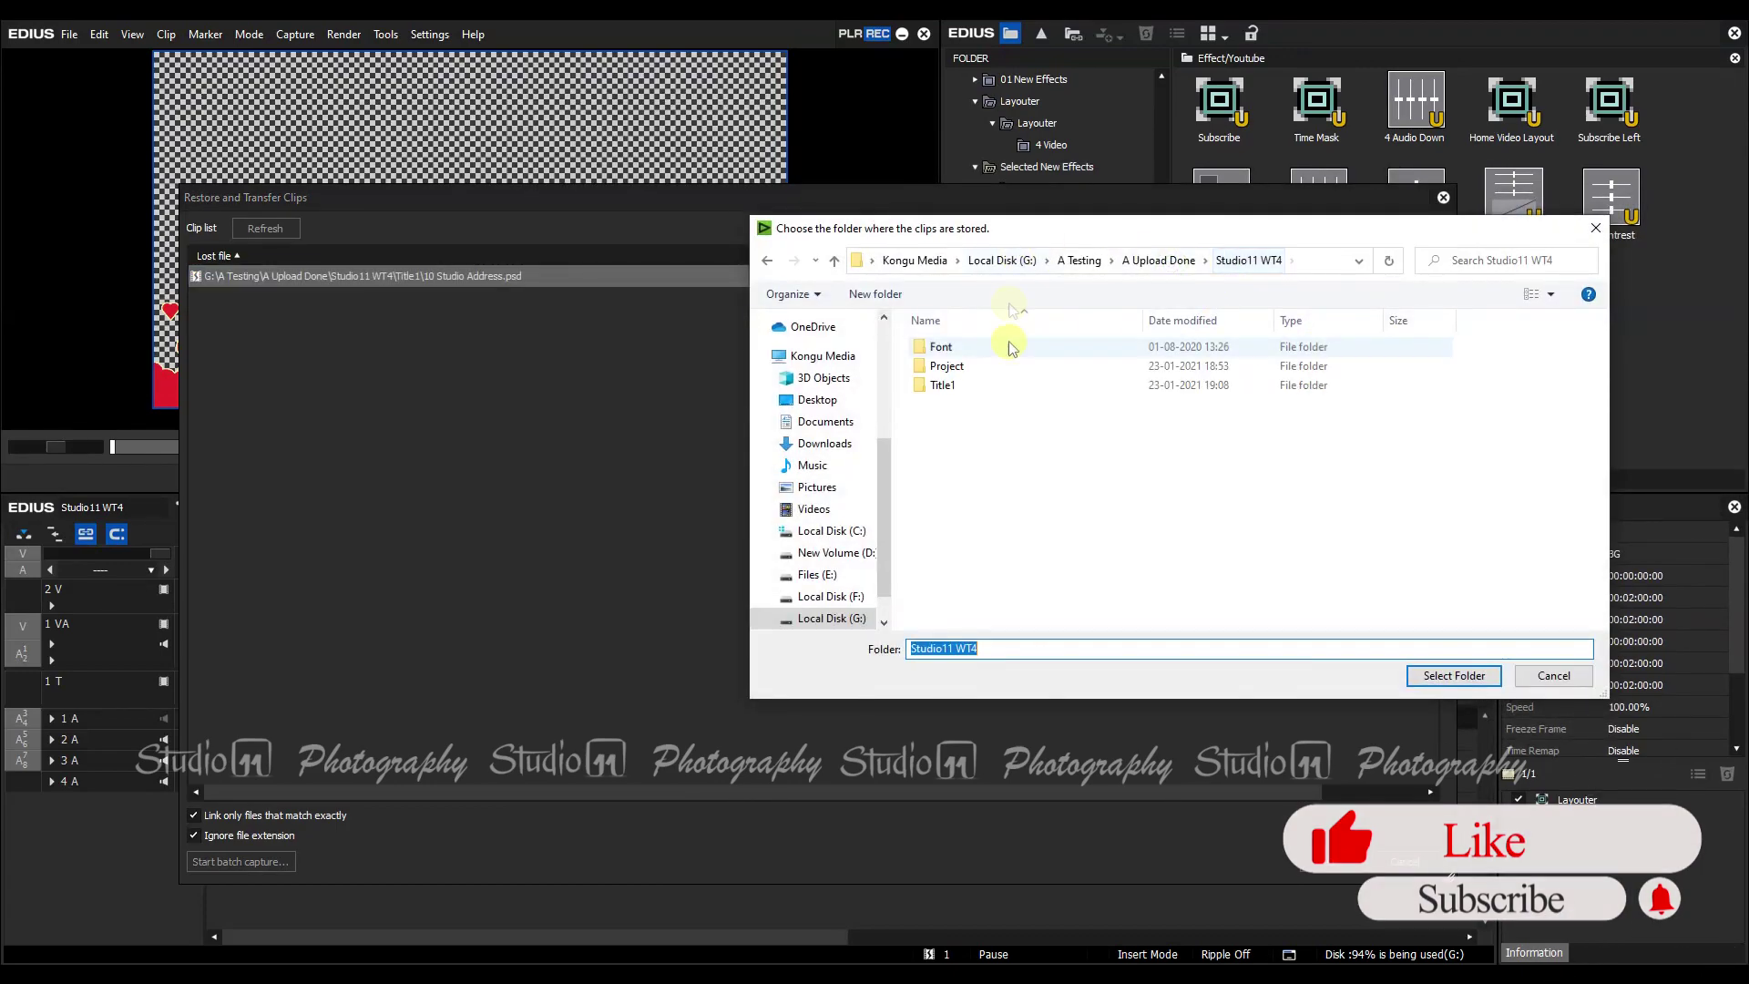
left_click(1156, 260)
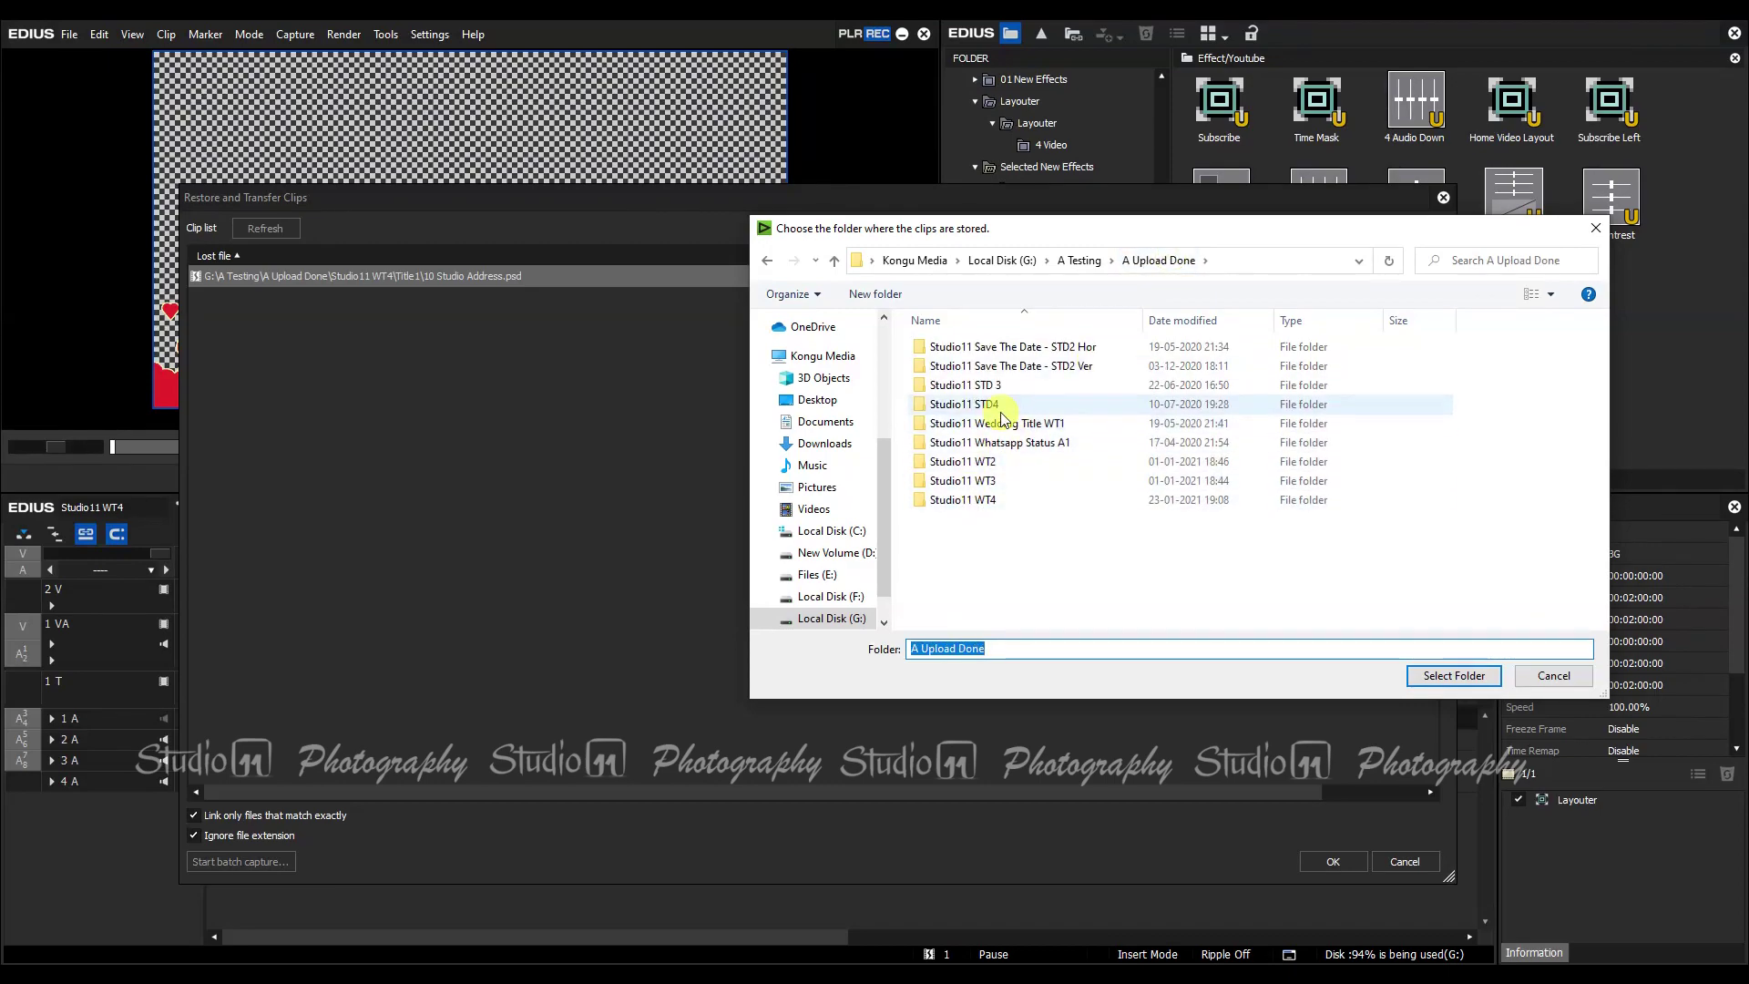
left_click(992, 500)
left_click(1462, 687)
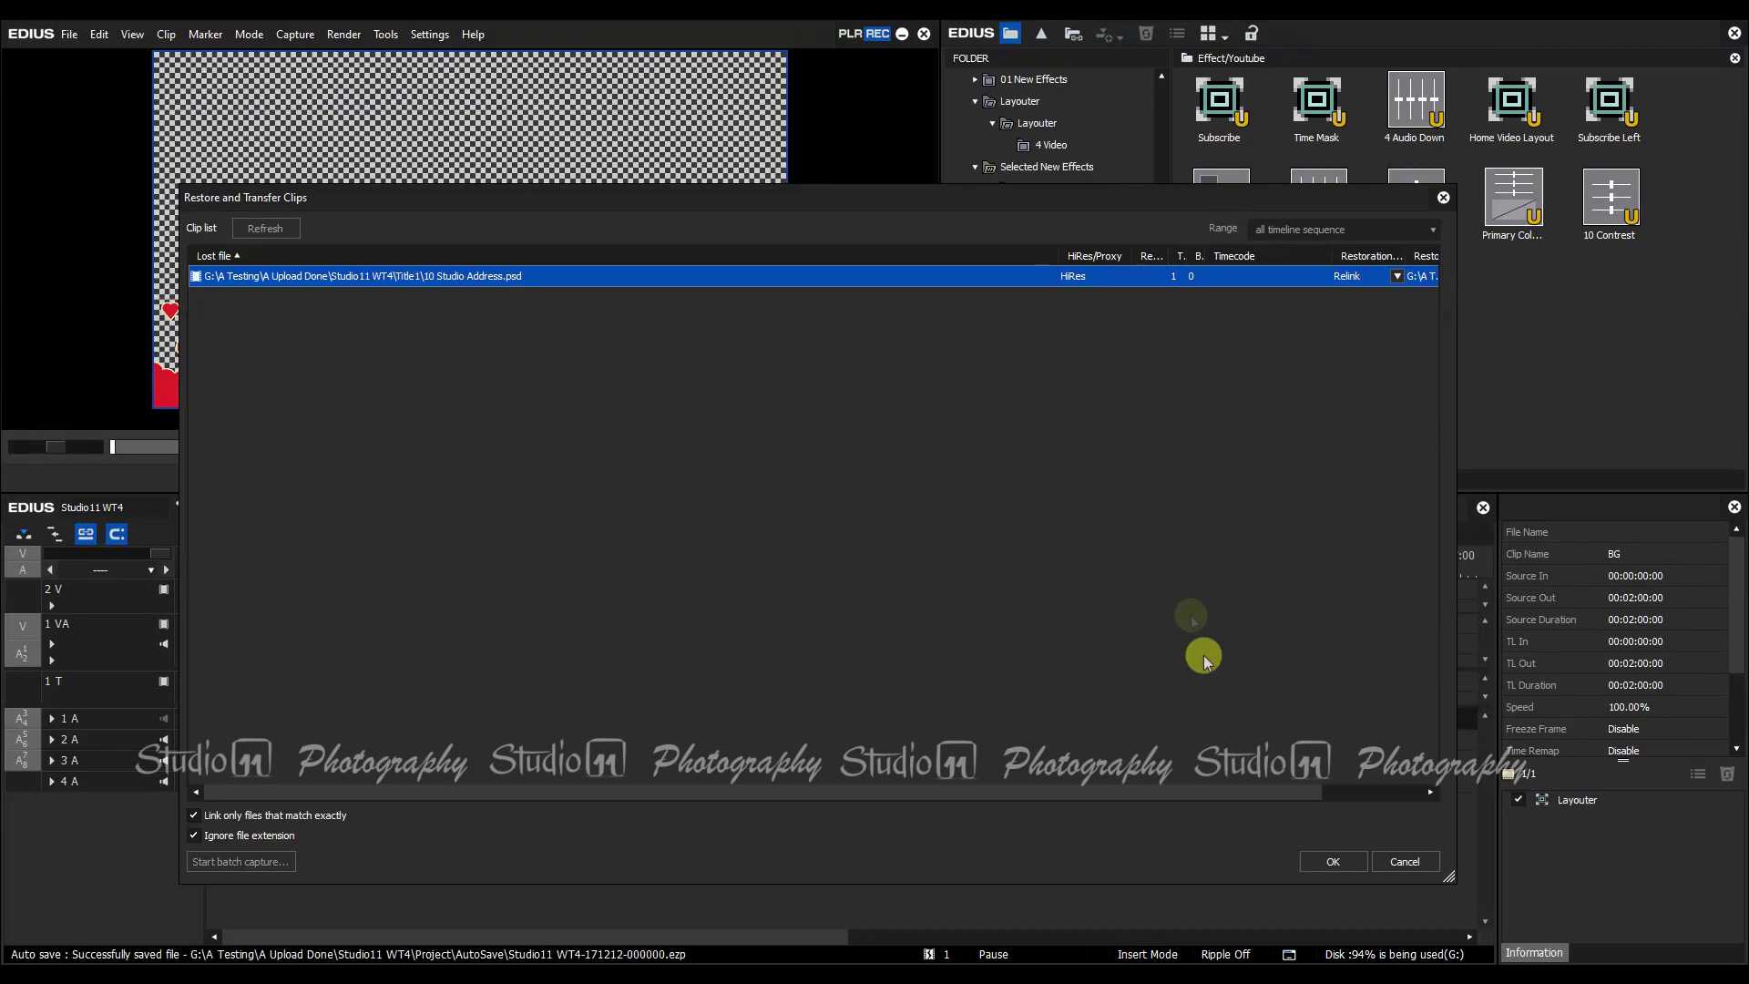
left_click(1330, 865)
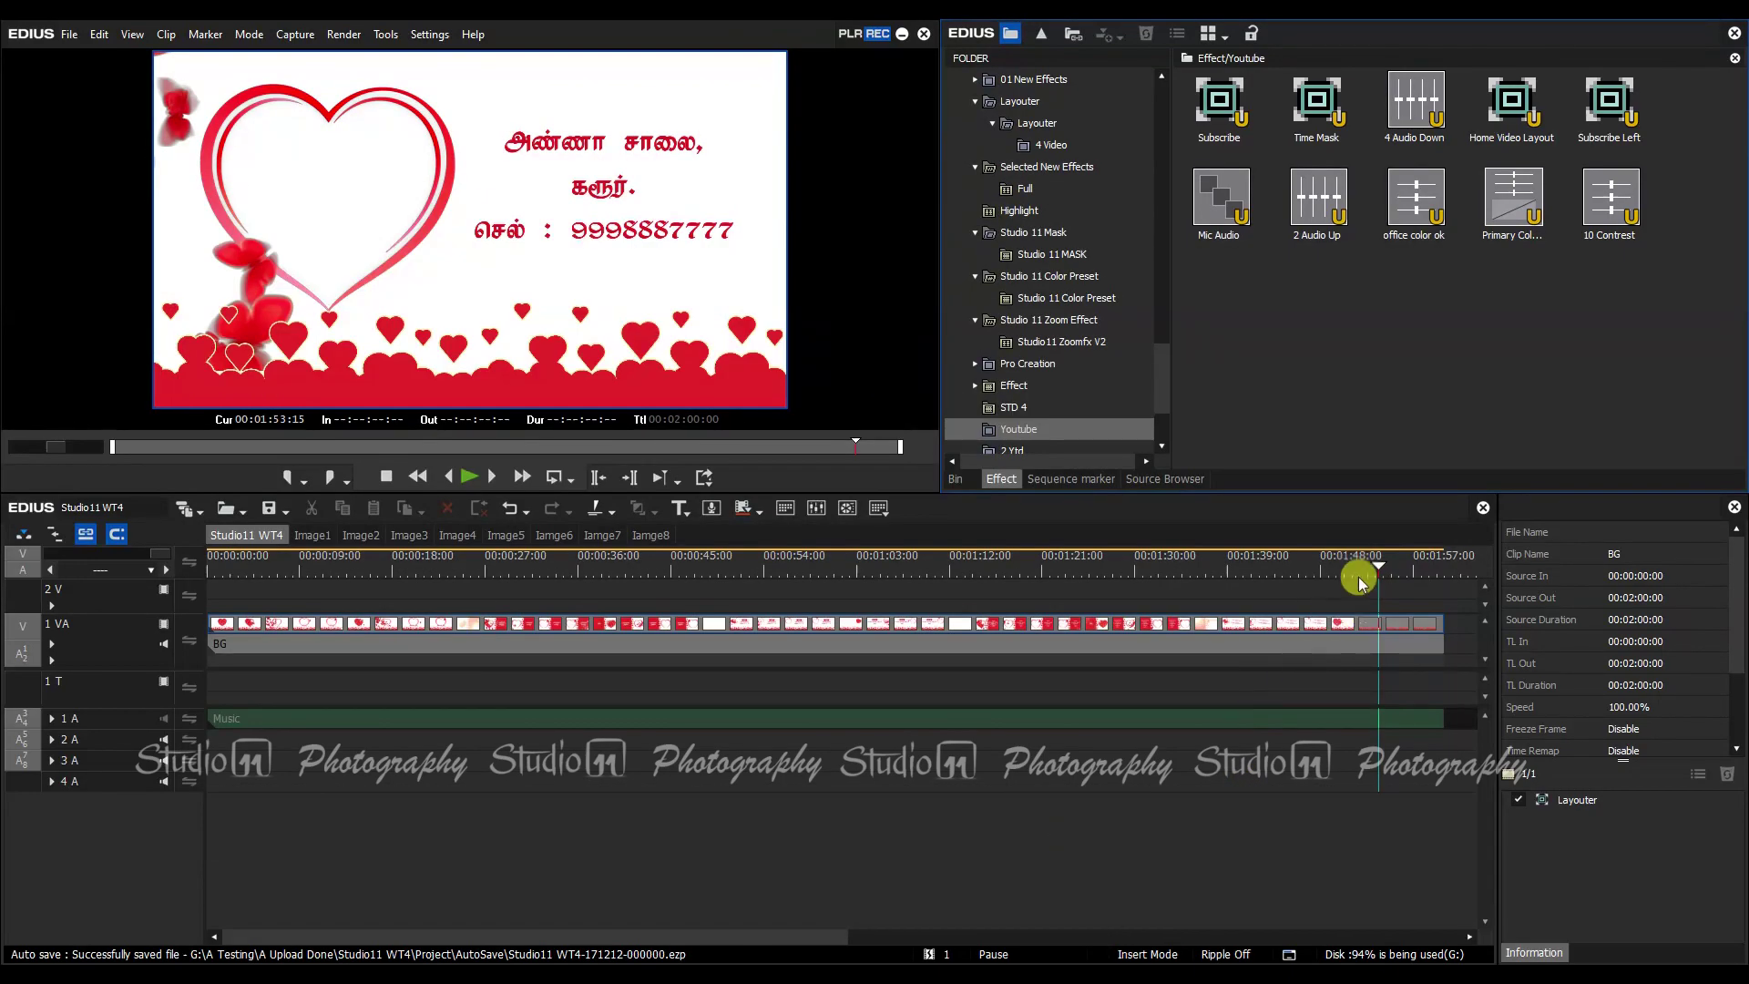
left_click(1391, 568)
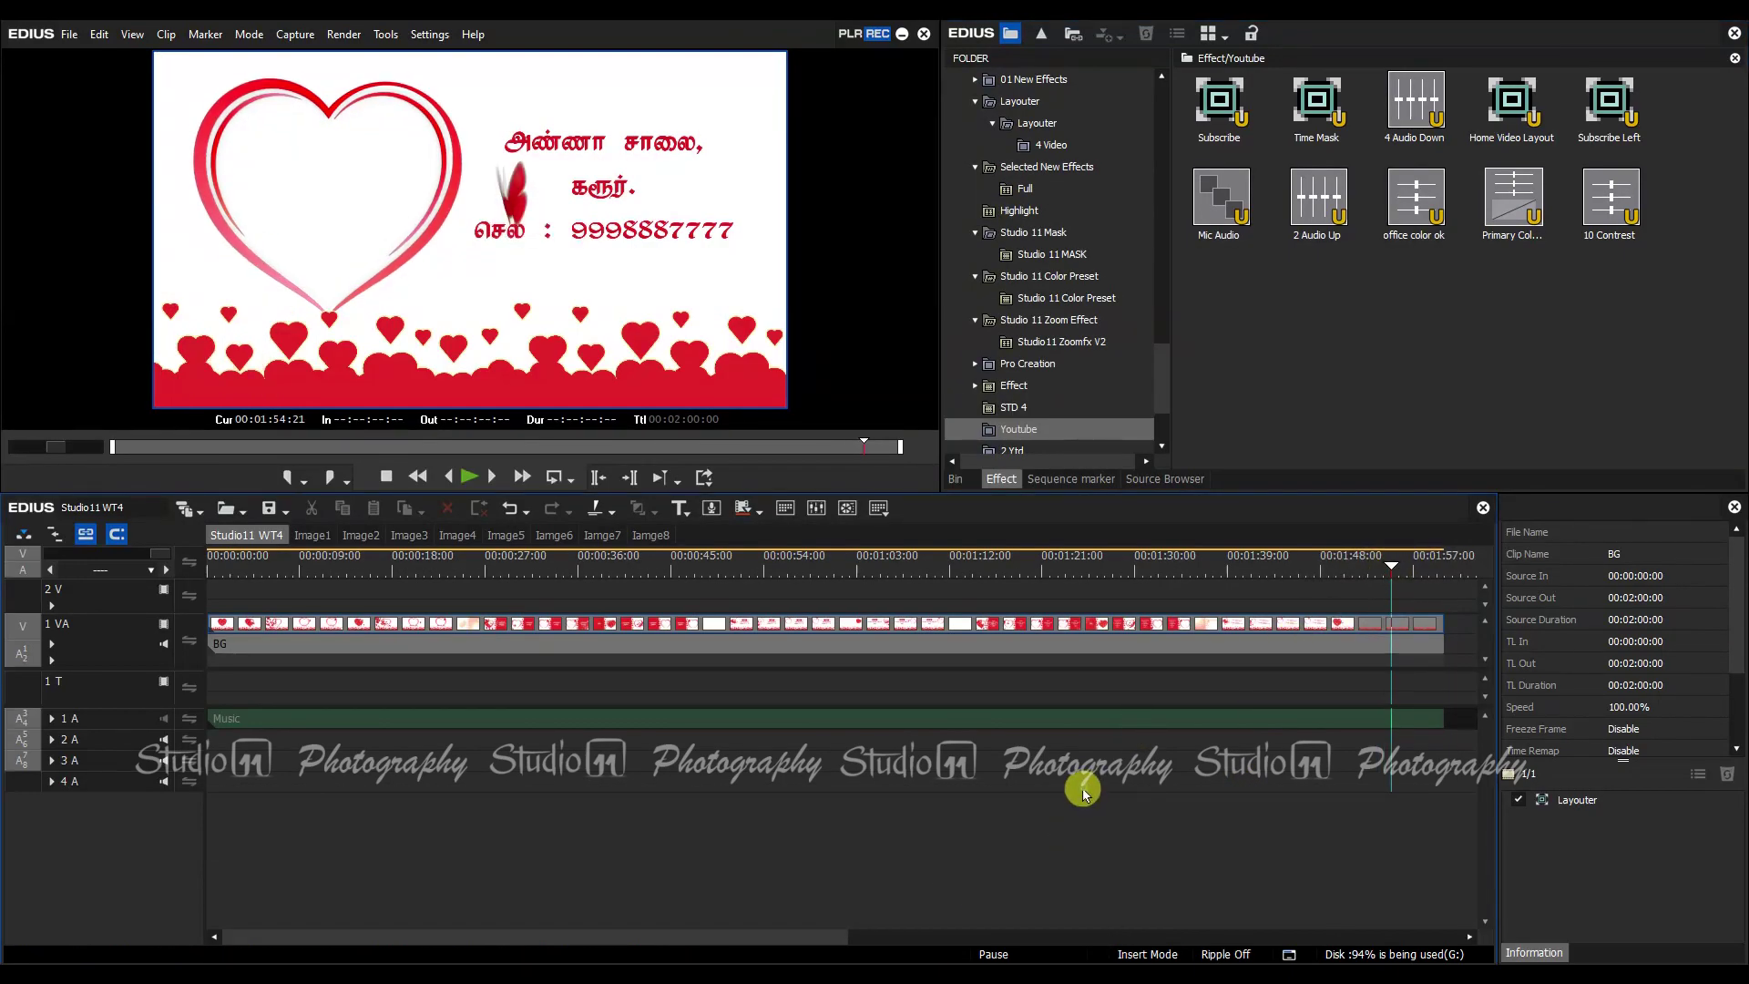